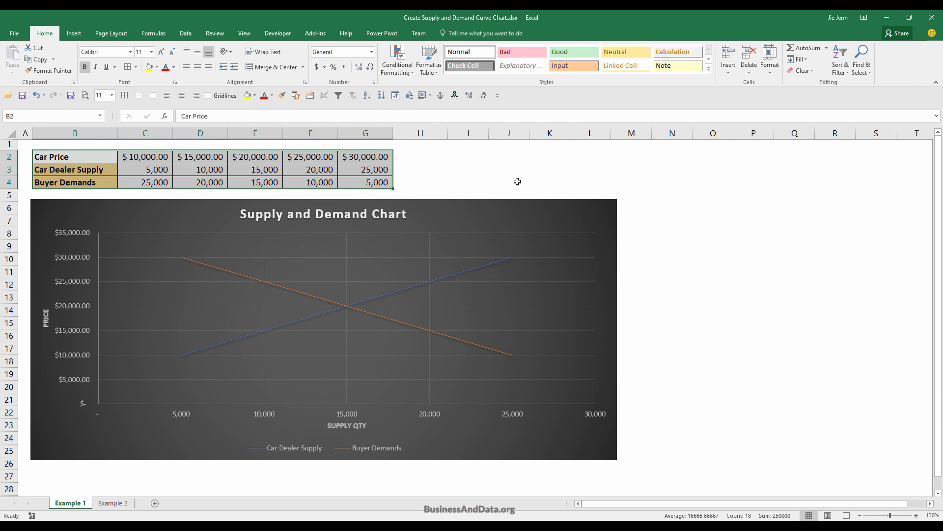
Examine the data tables and finished supply and demand charts on the Example 1 and Example 2 sheets.
{"action": "left_click", "coordinate": [469, 181]}
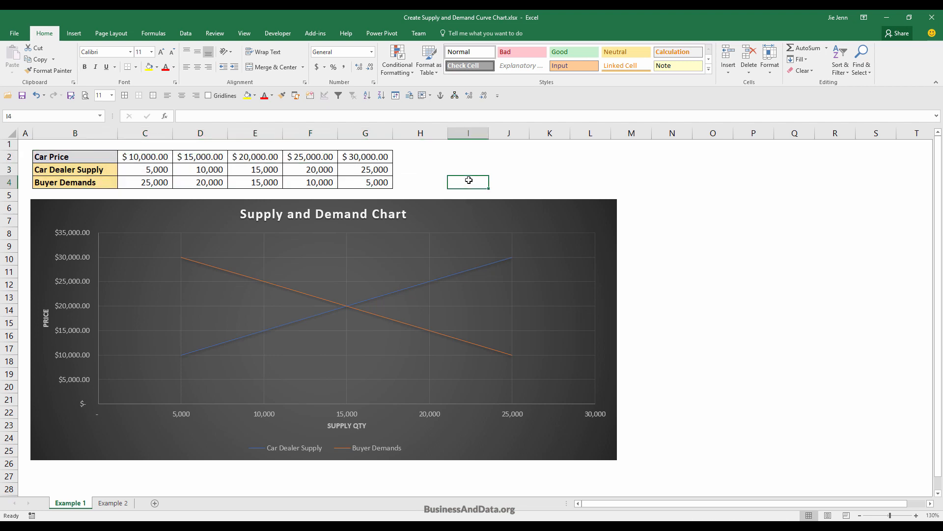
{"action": "left_click_drag", "start_coordinate": [54, 156], "coordinate": [357, 182]}
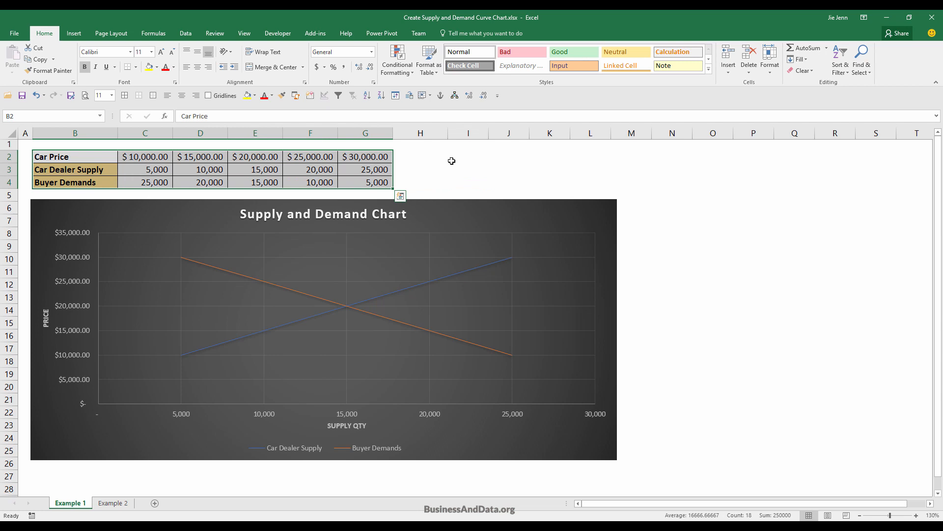
{"action": "left_click", "coordinate": [74, 158]}
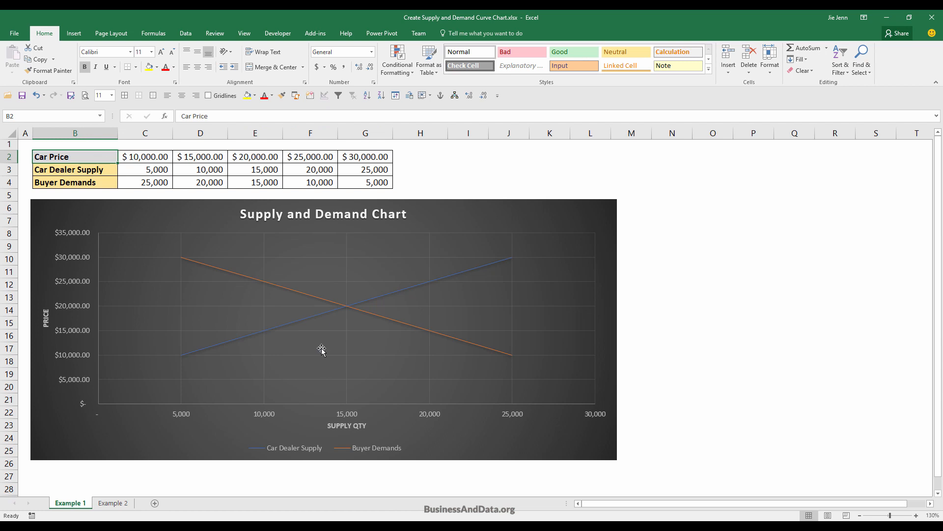
{"action": "left_click", "coordinate": [114, 502]}
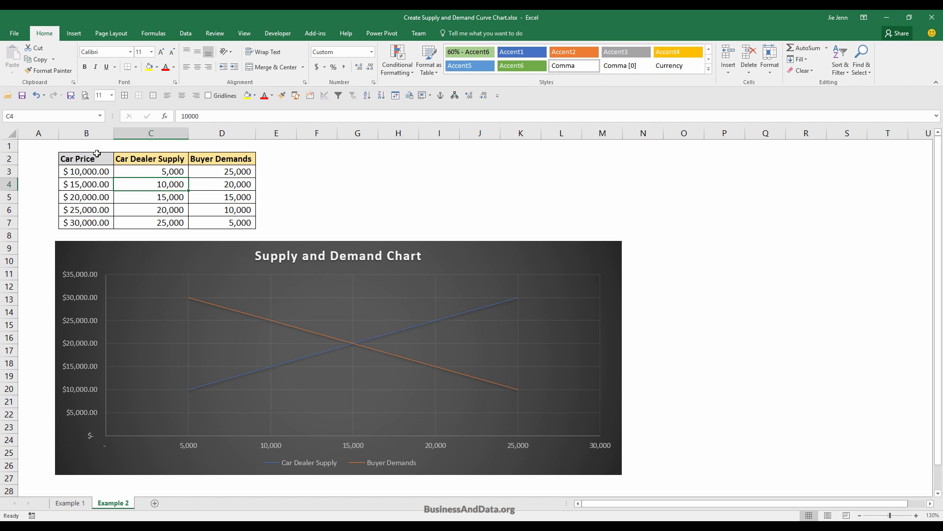
{"action": "left_click_drag", "start_coordinate": [97, 160], "coordinate": [251, 224]}
{"action": "left_click", "coordinate": [352, 196]}
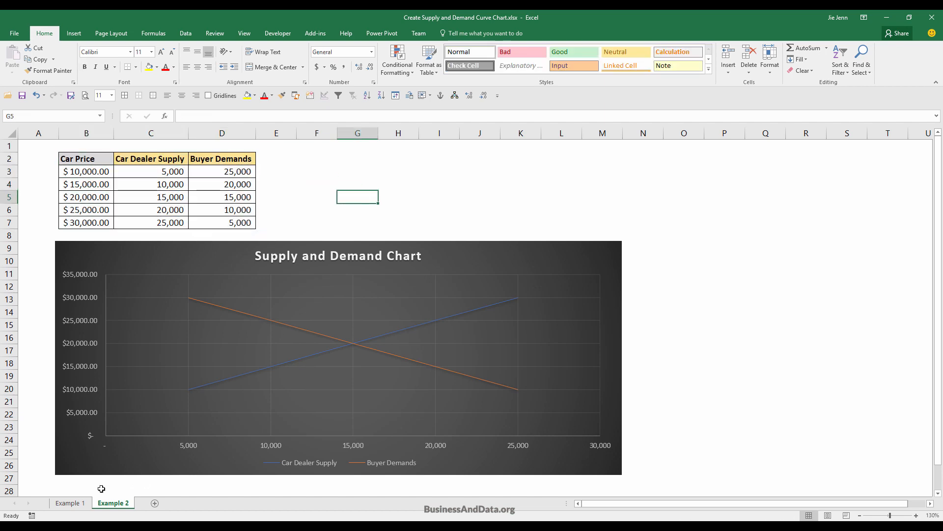
{"action": "left_click", "coordinate": [301, 243]}
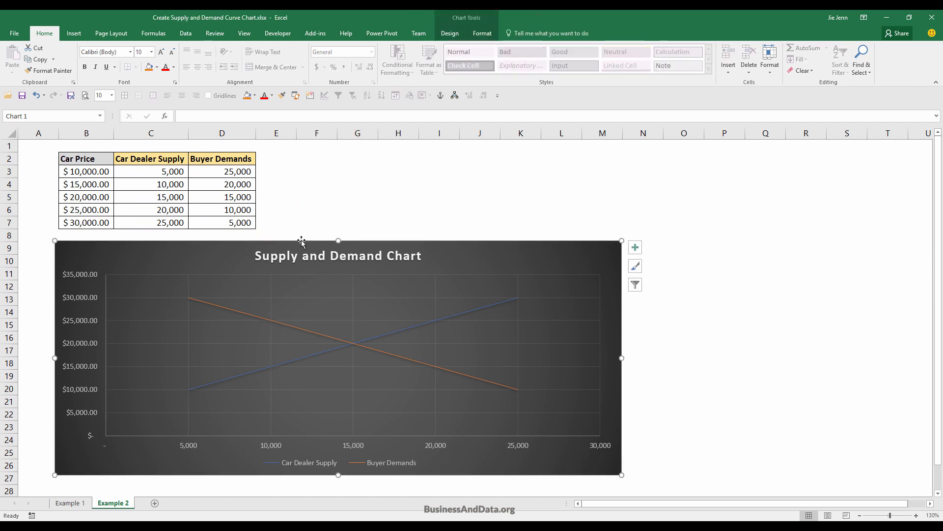
{"action": "left_click", "coordinate": [487, 381]}
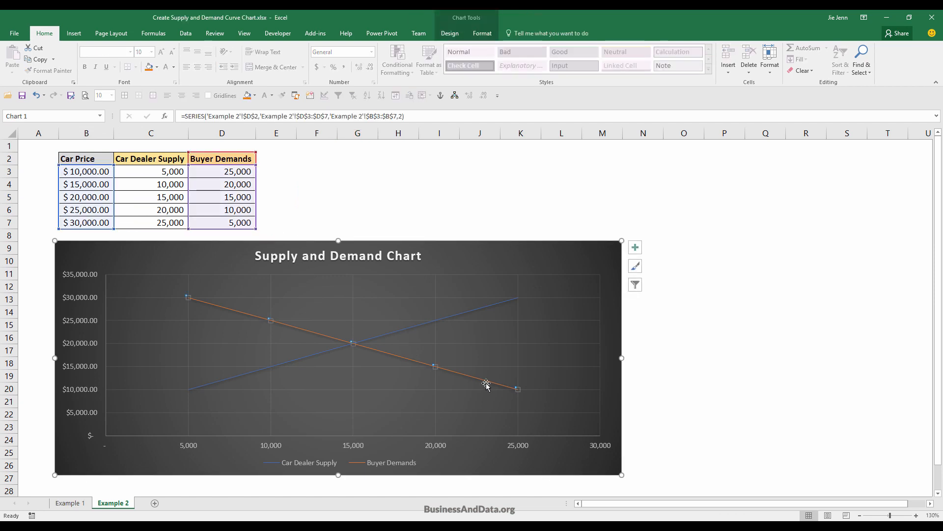
{"action": "left_click", "coordinate": [288, 372]}
{"action": "left_click", "coordinate": [310, 359]}
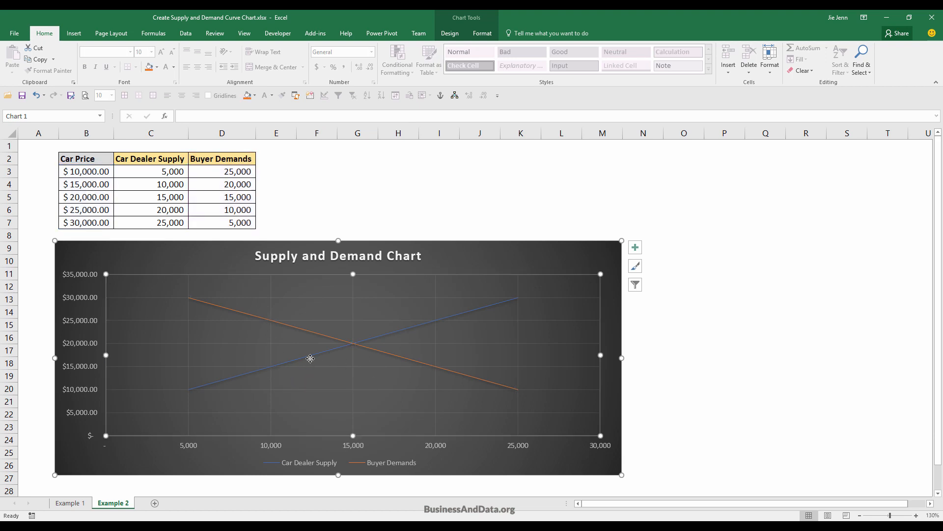
{"action": "mouse_move", "coordinate": [312, 359]}
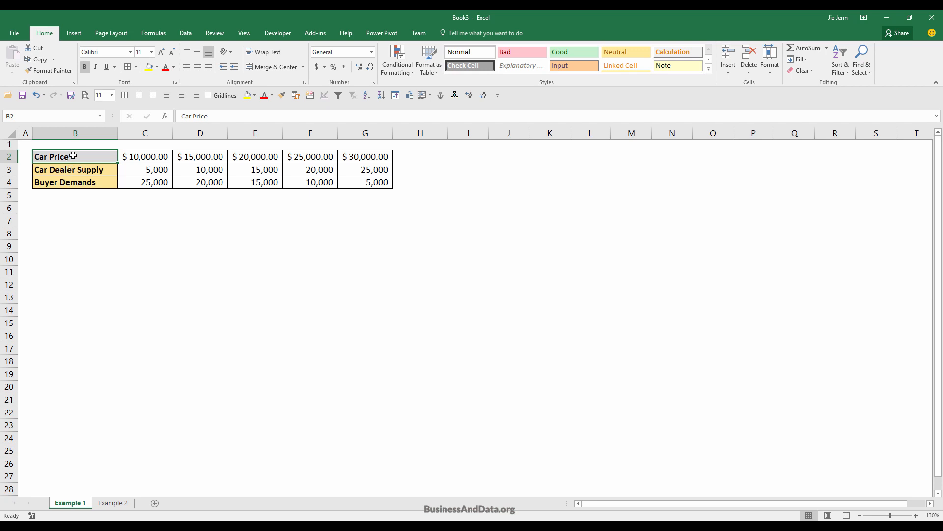
Compare the horizontal data layout on the Example 1 sheet with the vertical layout on Example 2 in the Book3 workbook.
{"action": "left_click_drag", "start_coordinate": [73, 157], "coordinate": [366, 184]}
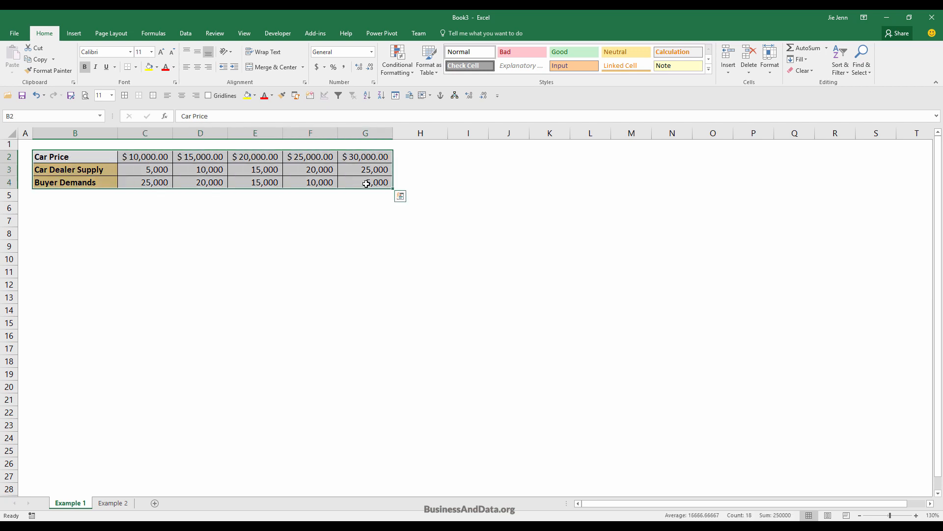
{"action": "left_click", "coordinate": [121, 502]}
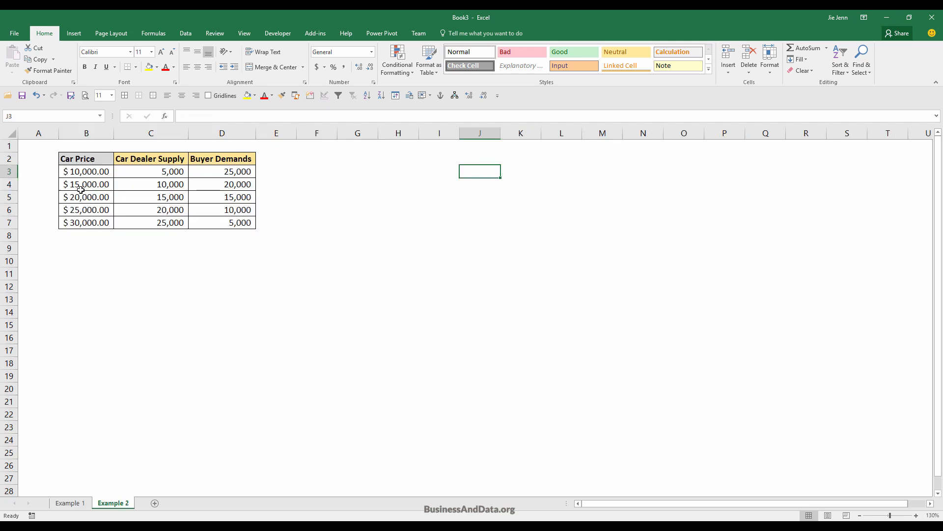
{"action": "left_click_drag", "start_coordinate": [79, 171], "coordinate": [250, 222]}
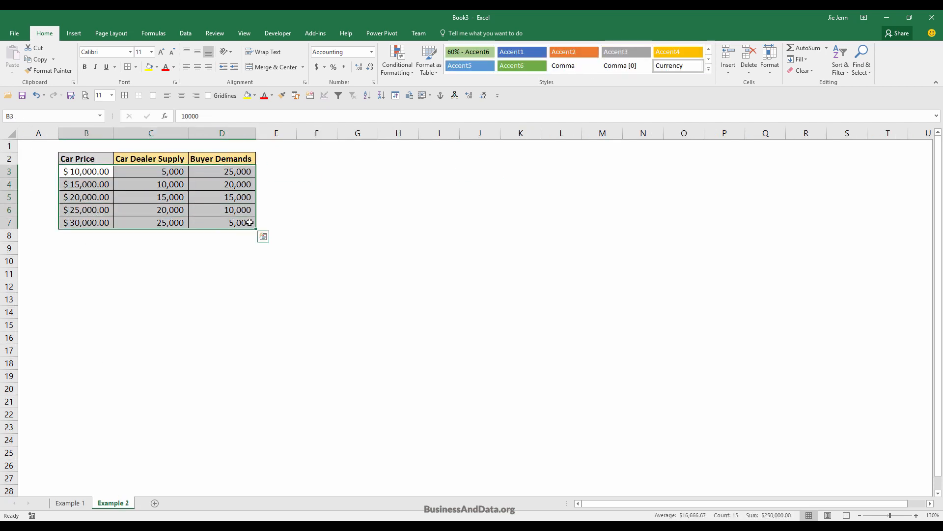
{"action": "left_click", "coordinate": [70, 502]}
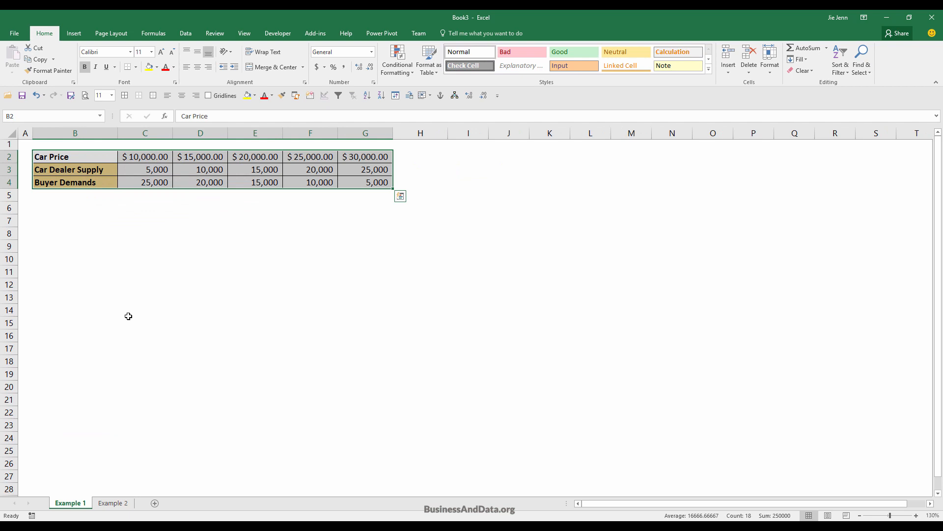
{"action": "left_click", "coordinate": [71, 232]}
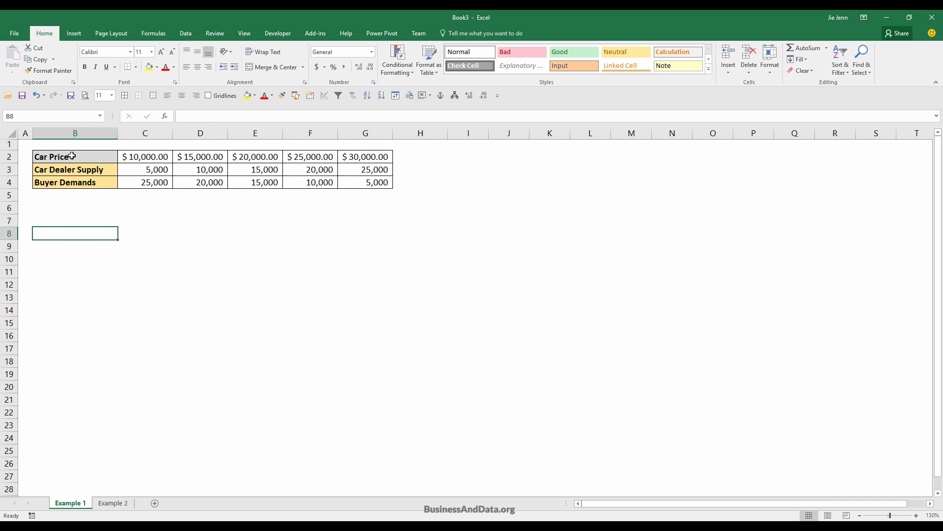
{"action": "left_click_drag", "start_coordinate": [72, 156], "coordinate": [350, 177]}
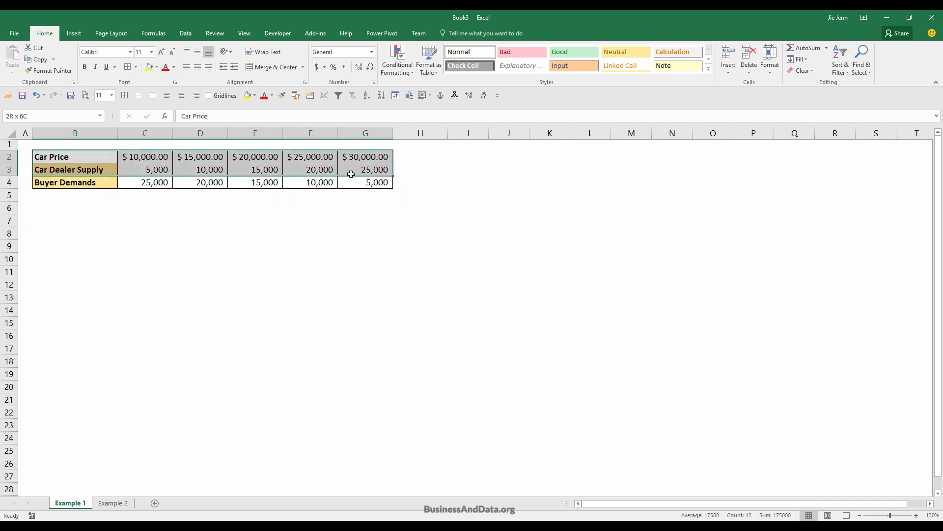
{"action": "left_click", "coordinate": [35, 198]}
Insert an empty Scatter with Straight Lines chart on Example 1 and place it below the data table.
{"action": "left_click", "coordinate": [68, 216]}
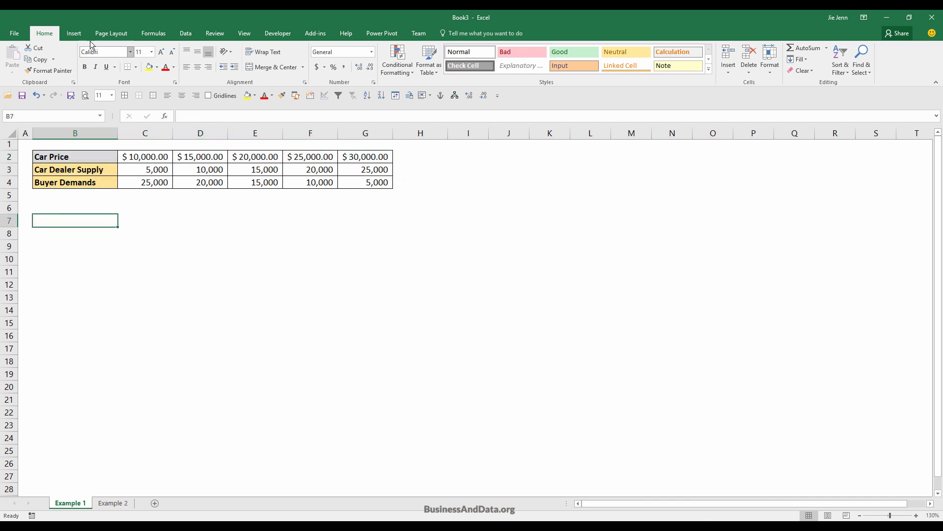
{"action": "left_click", "coordinate": [74, 33]}
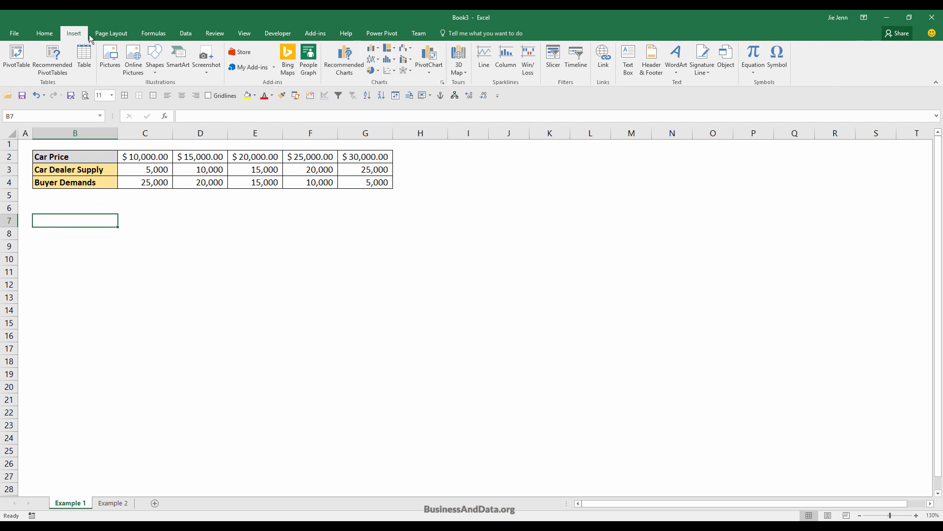
{"action": "left_click", "coordinate": [392, 71]}
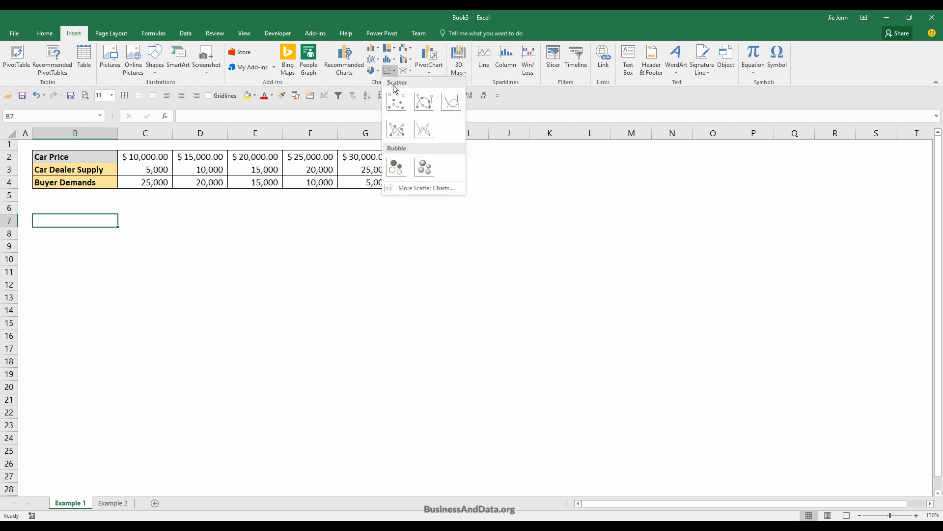
{"action": "left_click", "coordinate": [426, 127]}
{"action": "left_click_drag", "start_coordinate": [424, 231], "coordinate": [240, 234]}
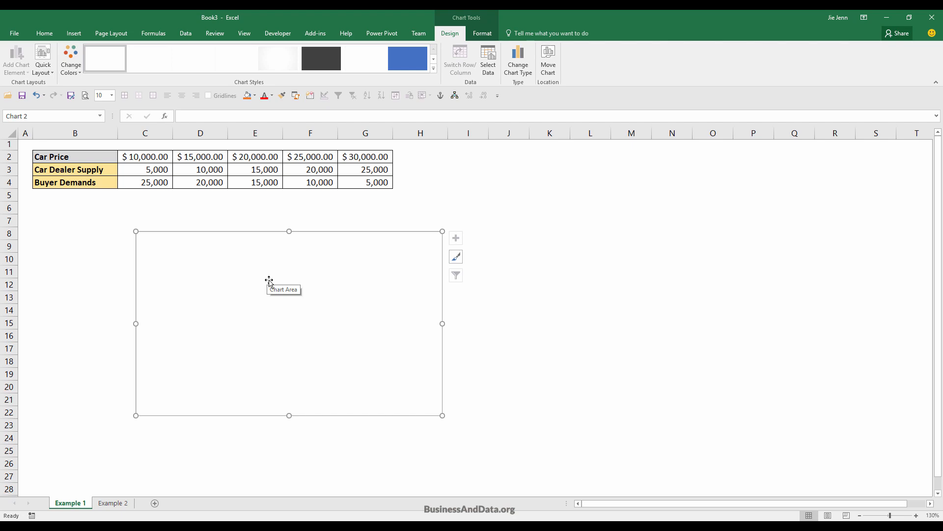
Add a data series to the empty chart, named from cell B3, with the supply quantities C3:G3 as X values.
{"action": "right_click", "coordinate": [375, 303]}
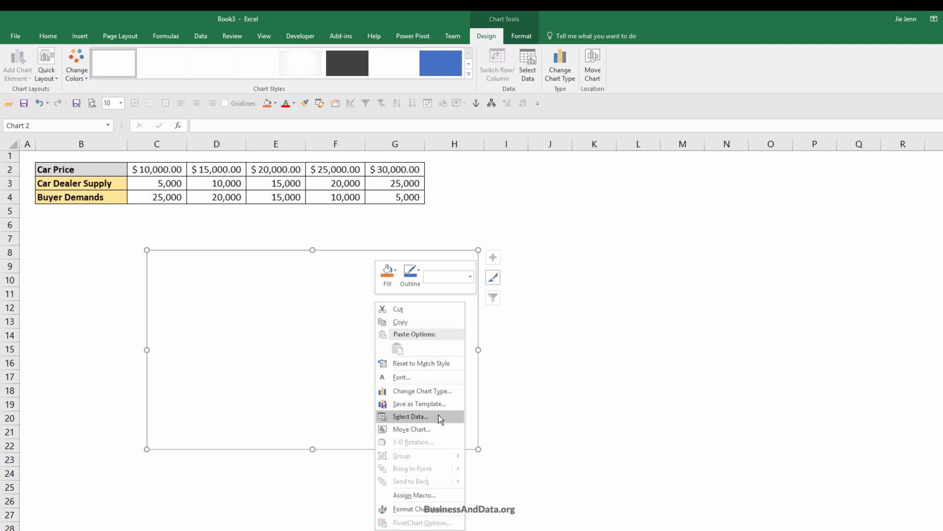
{"action": "left_click", "coordinate": [423, 418]}
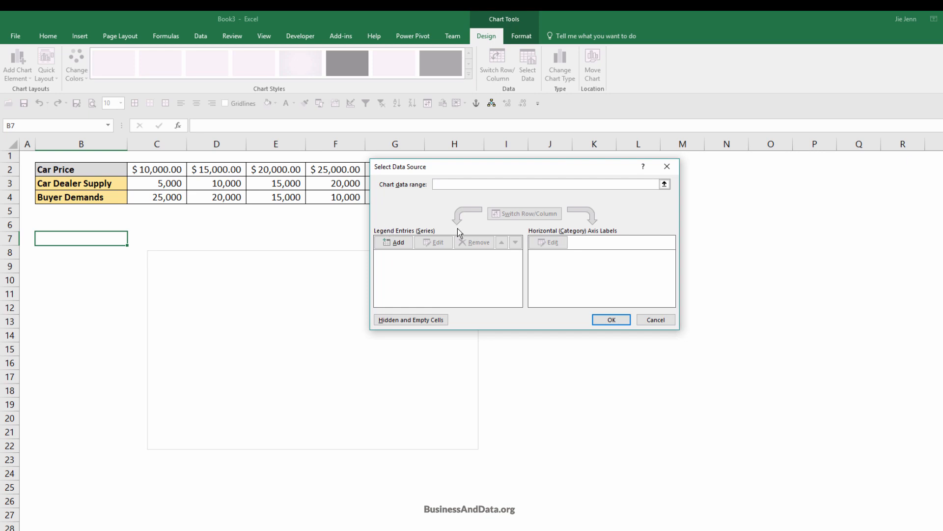
{"action": "left_click", "coordinate": [398, 242]}
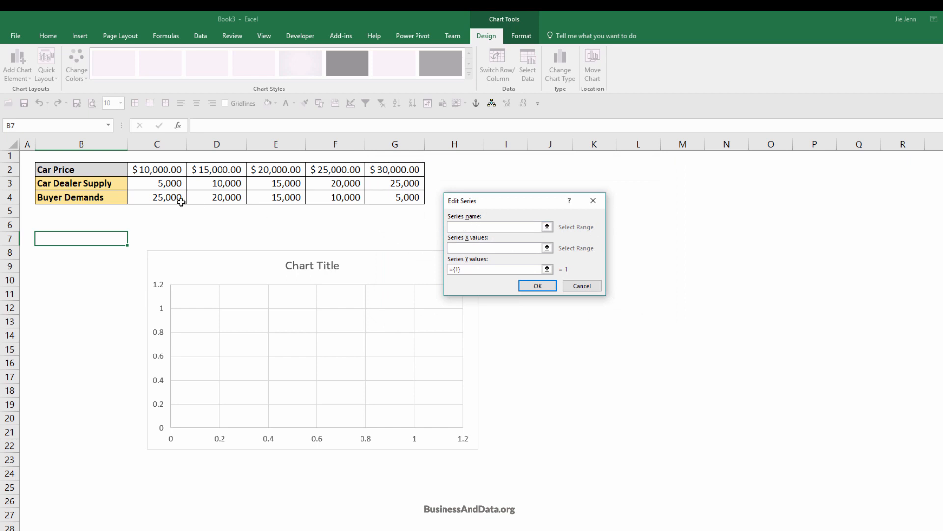
{"action": "left_click", "coordinate": [58, 184]}
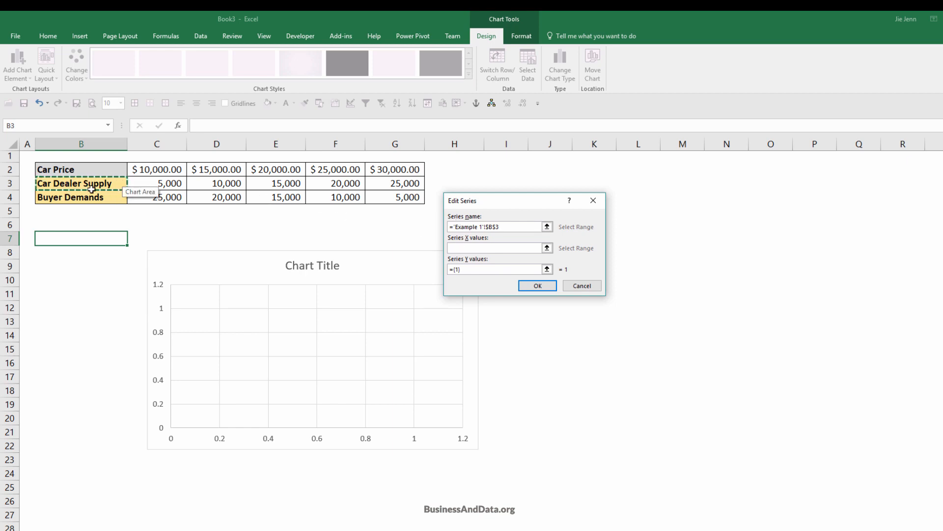
{"action": "left_click", "coordinate": [469, 249]}
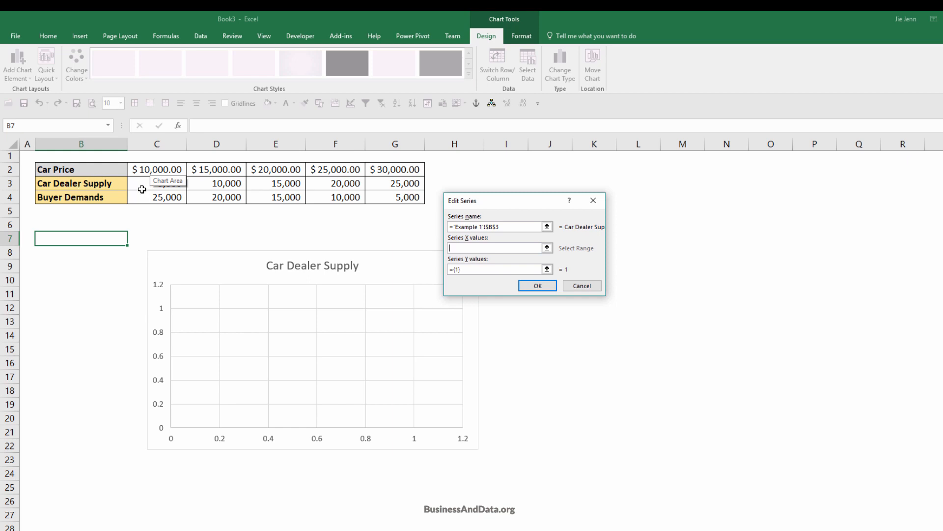
{"action": "left_click_drag", "start_coordinate": [399, 184], "coordinate": [147, 185]}
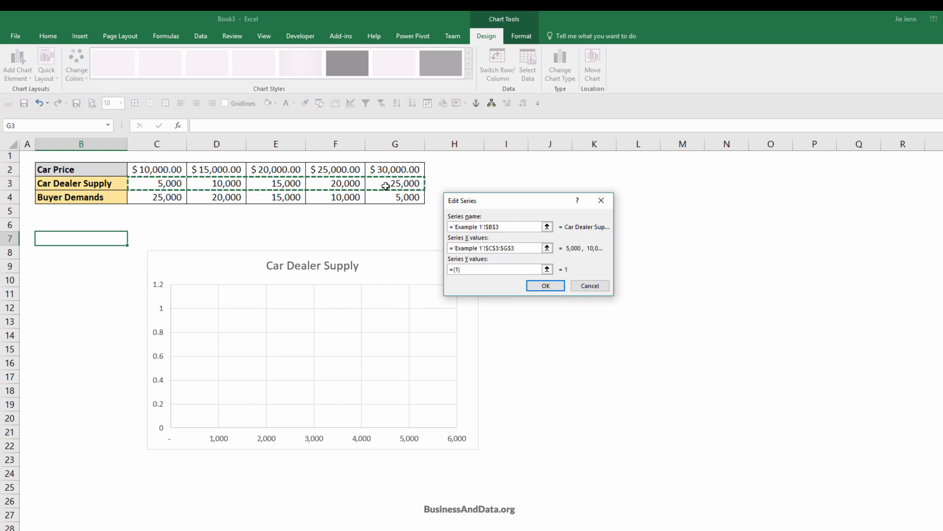
Set the Car Dealer Supply series' Y values to the car prices in C2:G2.
{"action": "left_click", "coordinate": [488, 270]}
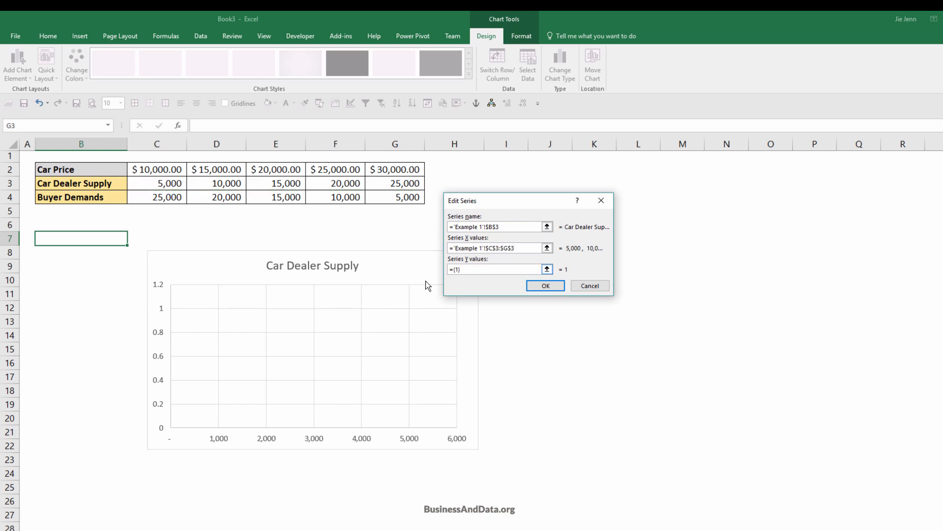
{"action": "key", "text": "ctrl+a"}
{"action": "key", "text": "BackSpace"}
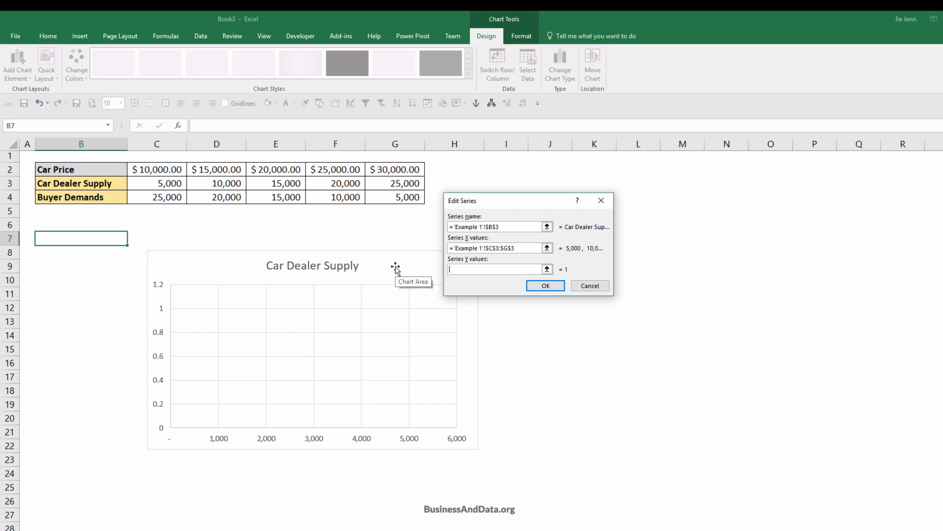
{"action": "left_click_drag", "start_coordinate": [172, 169], "coordinate": [394, 173]}
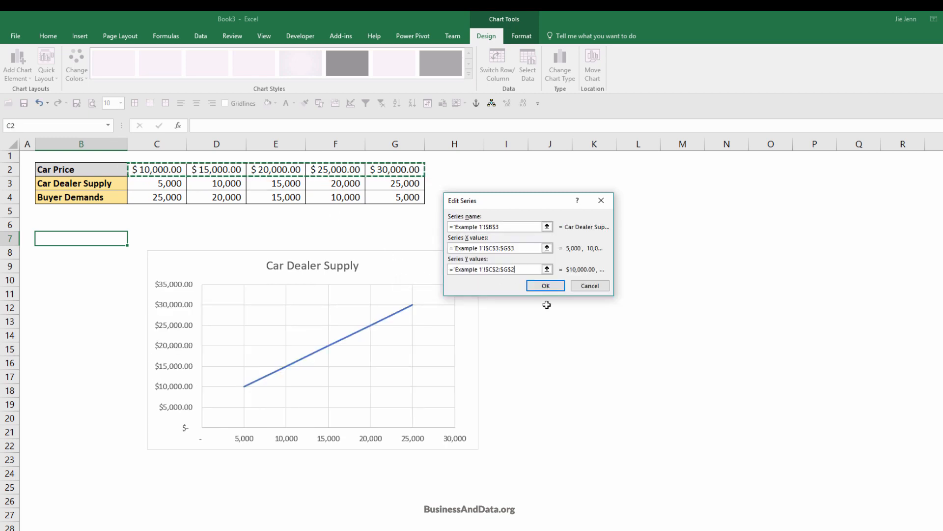
{"action": "left_click", "coordinate": [546, 286]}
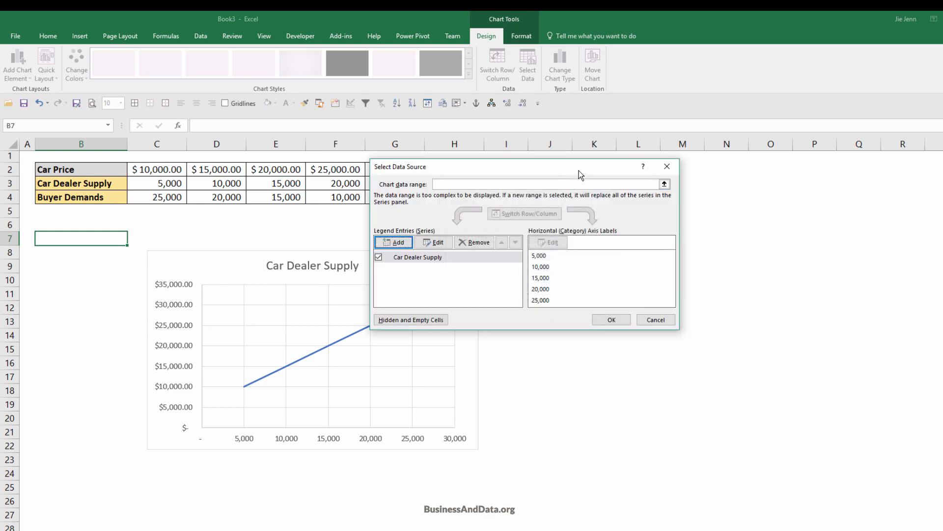
Add a second data series to the chart, named from cell B4, with the buyer demand quantities C4:G4 as X values.
{"action": "left_click_drag", "start_coordinate": [578, 175], "coordinate": [716, 195]}
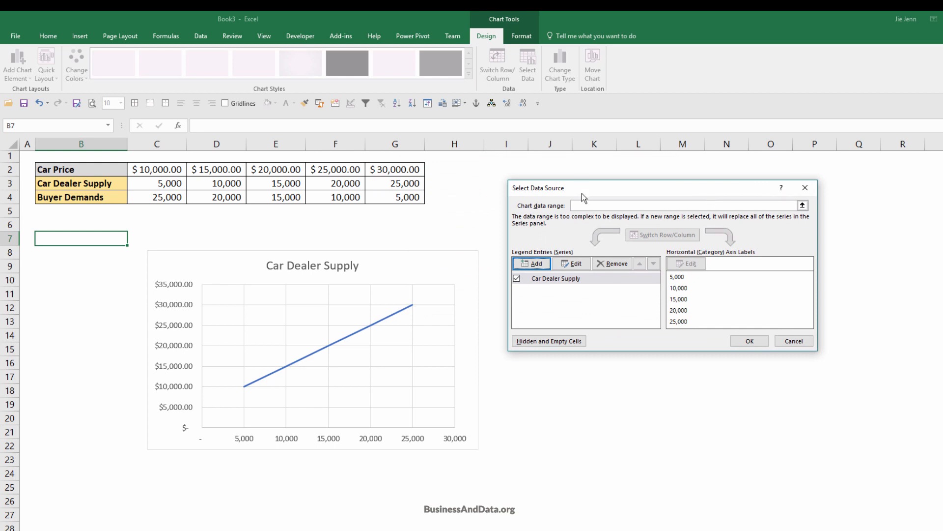
{"action": "left_click", "coordinate": [542, 266]}
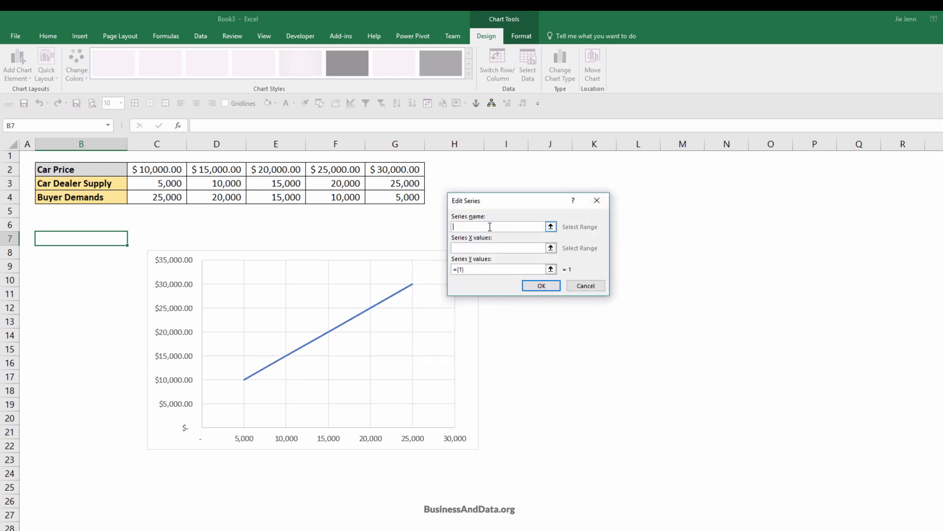
{"action": "left_click", "coordinate": [74, 199]}
{"action": "left_click", "coordinate": [494, 247]}
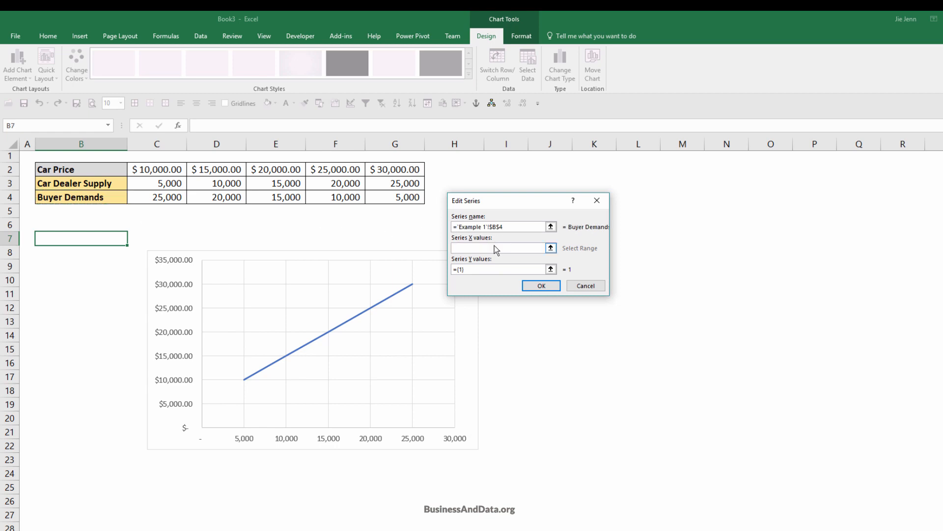
{"action": "left_click", "coordinate": [156, 198]}
{"action": "left_click_drag", "start_coordinate": [185, 197], "coordinate": [412, 197]}
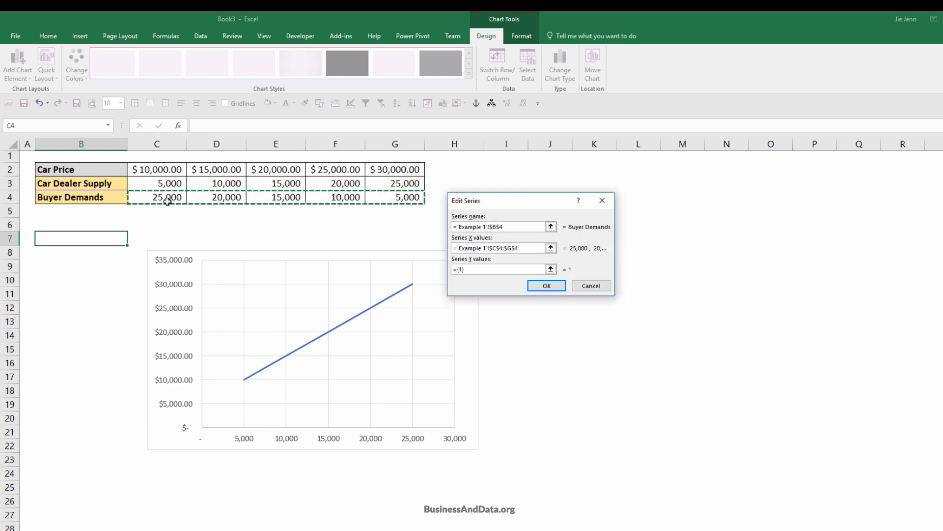
Set the Buyer Demands series' Y values to the car prices in C2:G2 and apply the data source changes.
{"action": "left_click", "coordinate": [512, 269]}
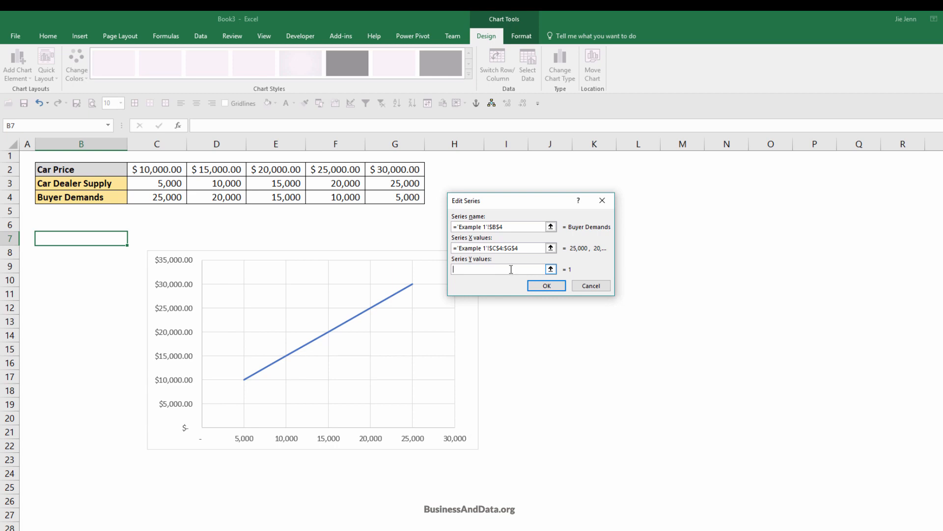
{"action": "left_click_drag", "start_coordinate": [155, 168], "coordinate": [398, 169]}
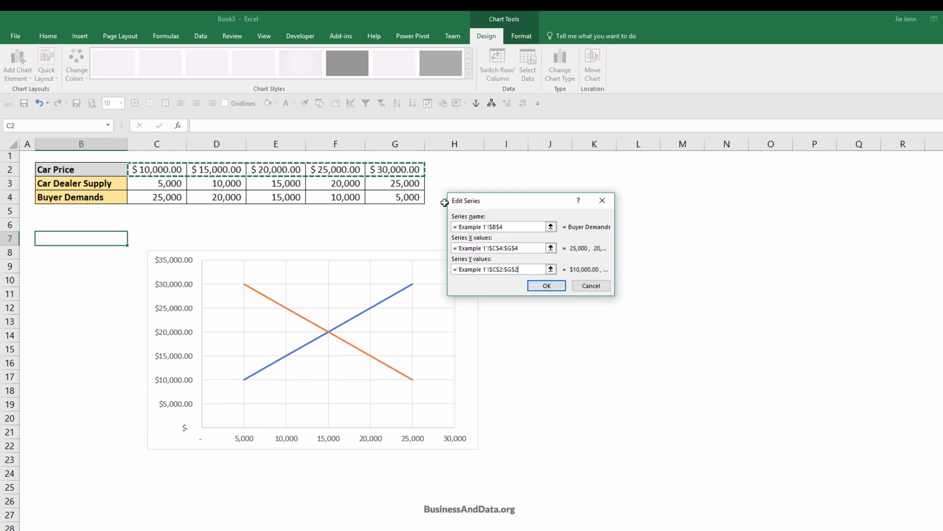
{"action": "left_click", "coordinate": [553, 288]}
{"action": "left_click", "coordinate": [750, 343]}
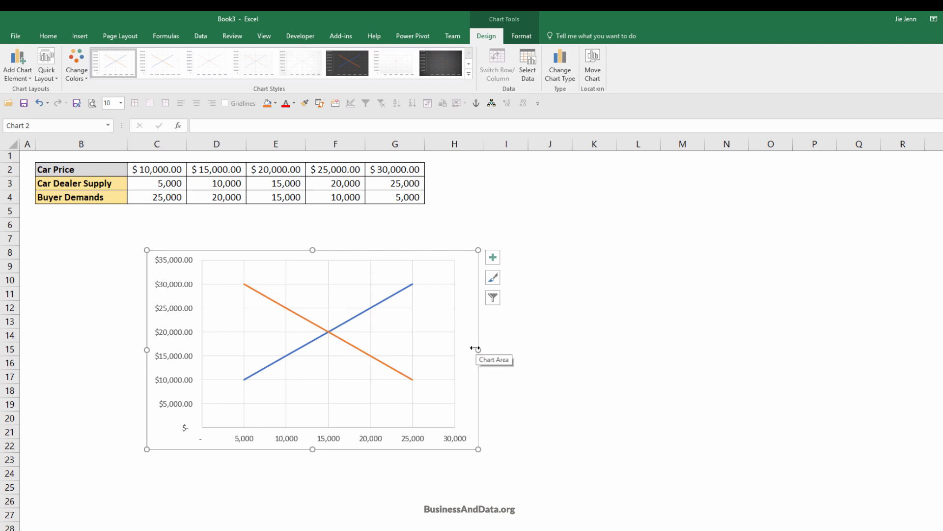
Widen the supply and demand chart and move it closer to the data table, starting around column B, row 7.
{"action": "left_click_drag", "start_coordinate": [478, 350], "coordinate": [681, 355]}
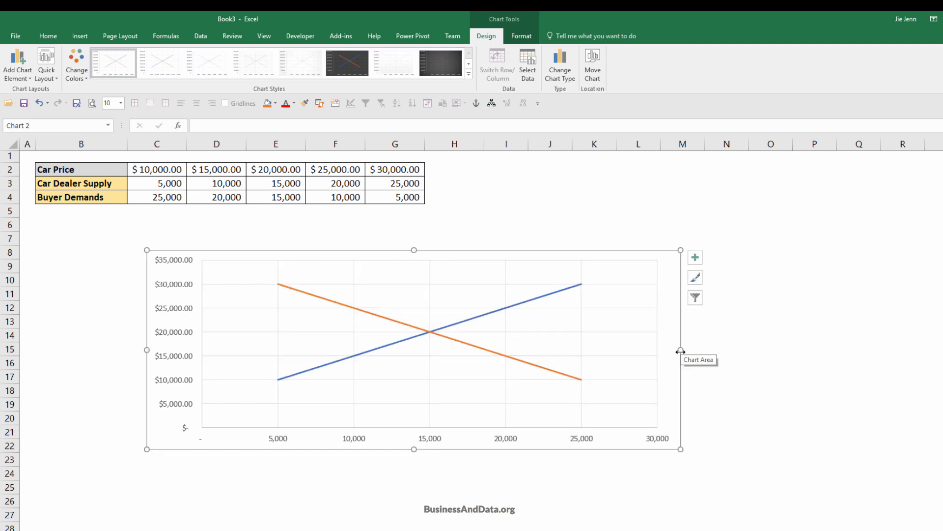
{"action": "left_click", "coordinate": [570, 263]}
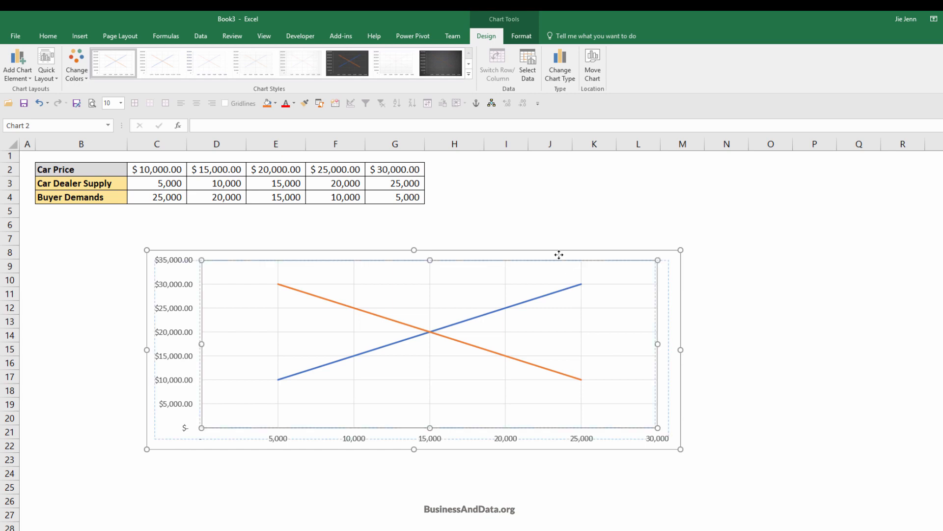
{"action": "left_click_drag", "start_coordinate": [560, 254], "coordinate": [513, 230]}
{"action": "key", "text": "ctrl+z"}
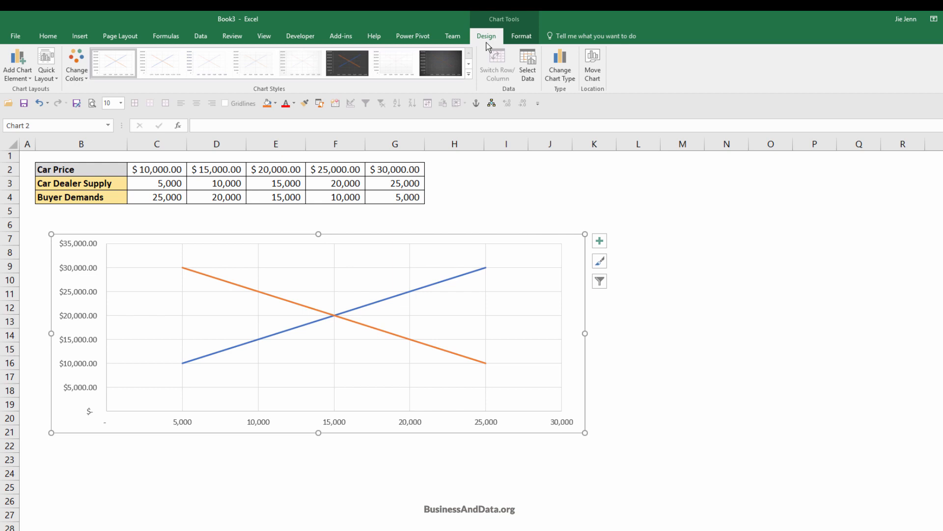
Apply the dark grey gradient chart style to the supply and demand chart.
{"action": "left_click", "coordinate": [469, 74]}
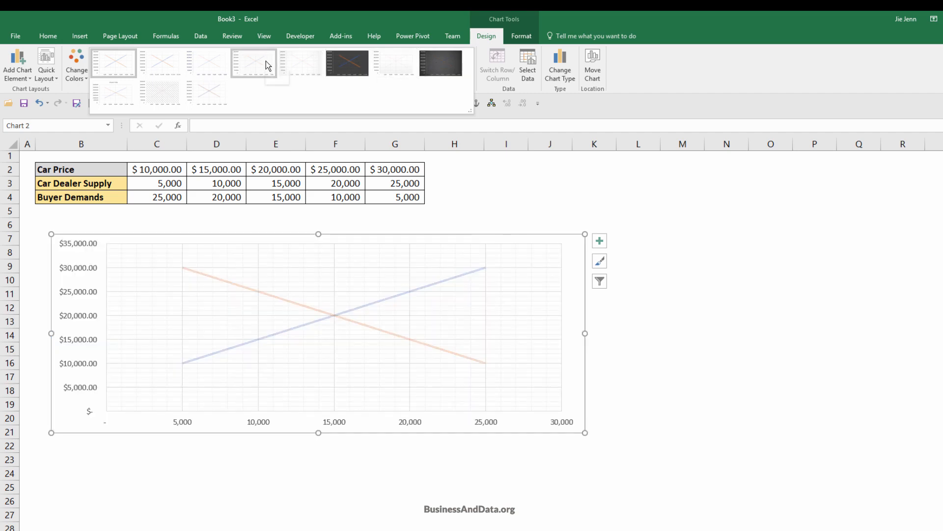
{"action": "left_click", "coordinate": [441, 58]}
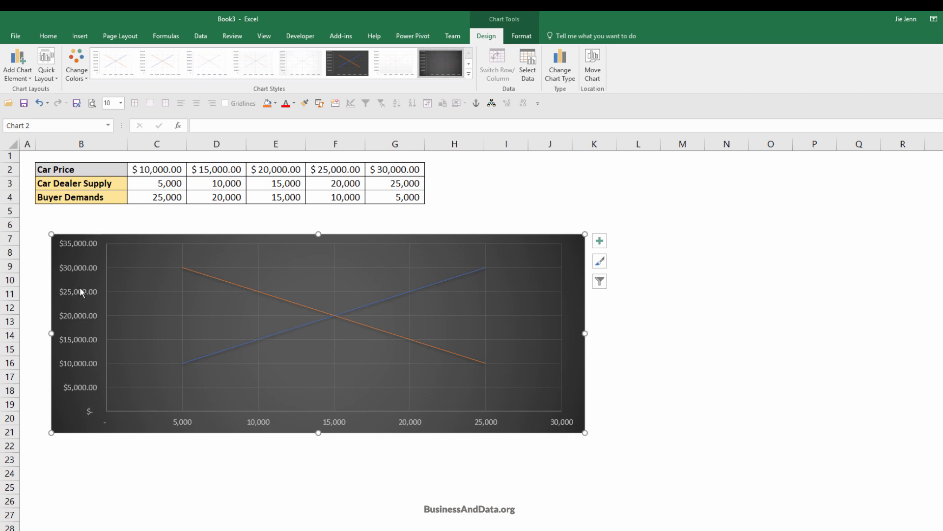
Add a primary horizontal axis title to the chart reading QUANTITY.
{"action": "left_click", "coordinate": [341, 424]}
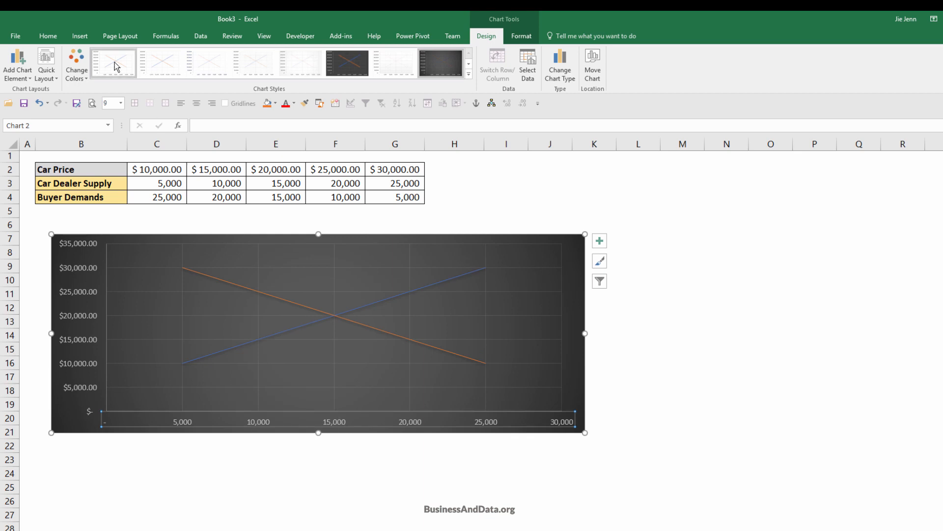
{"action": "left_click", "coordinate": [17, 73]}
{"action": "mouse_move", "coordinate": [45, 104]}
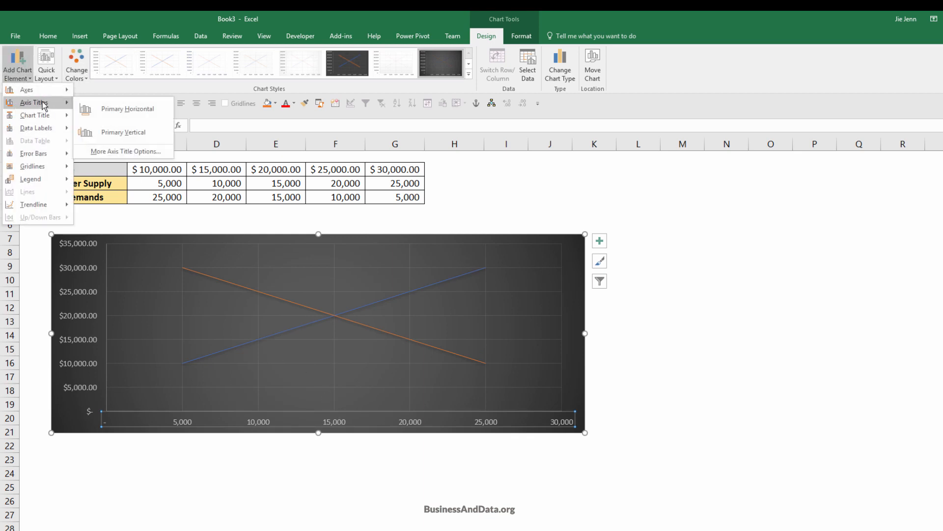
{"action": "left_click", "coordinate": [154, 112]}
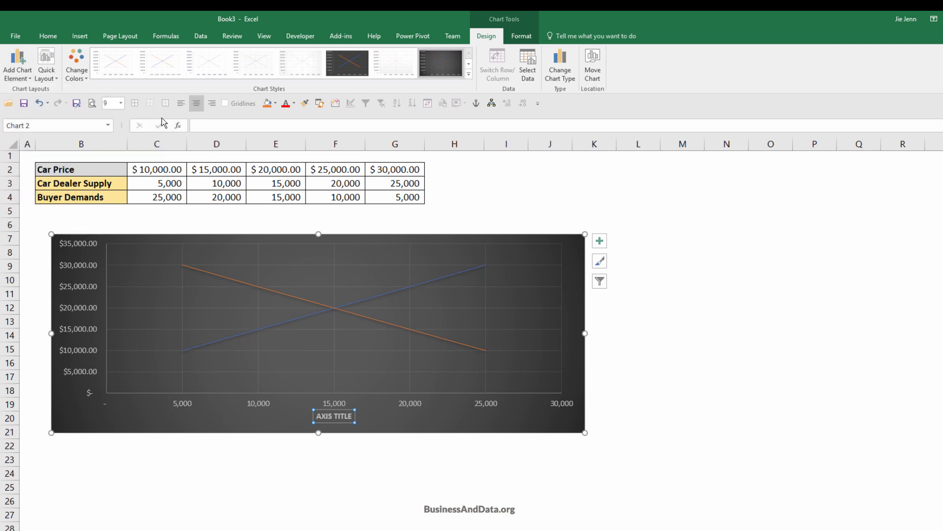
{"action": "triple_click", "coordinate": [321, 417]}
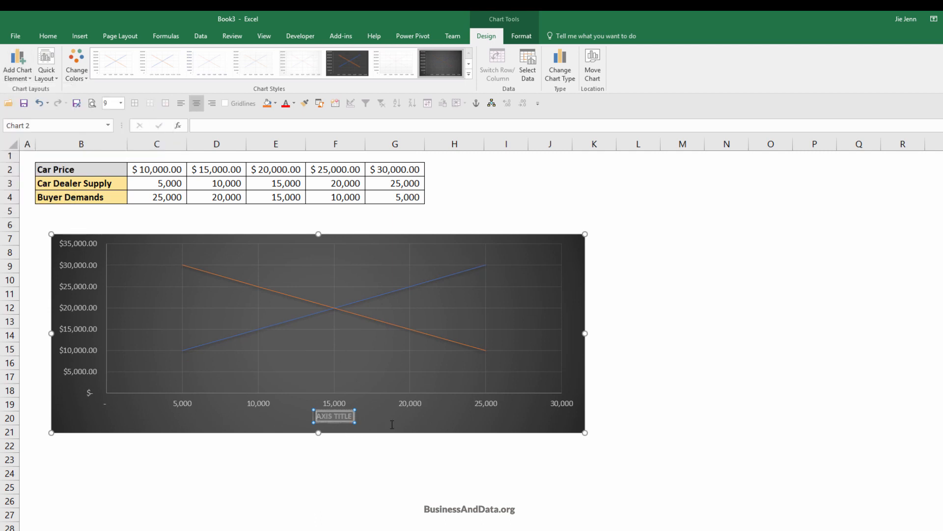
{"action": "key", "text": "Delete"}
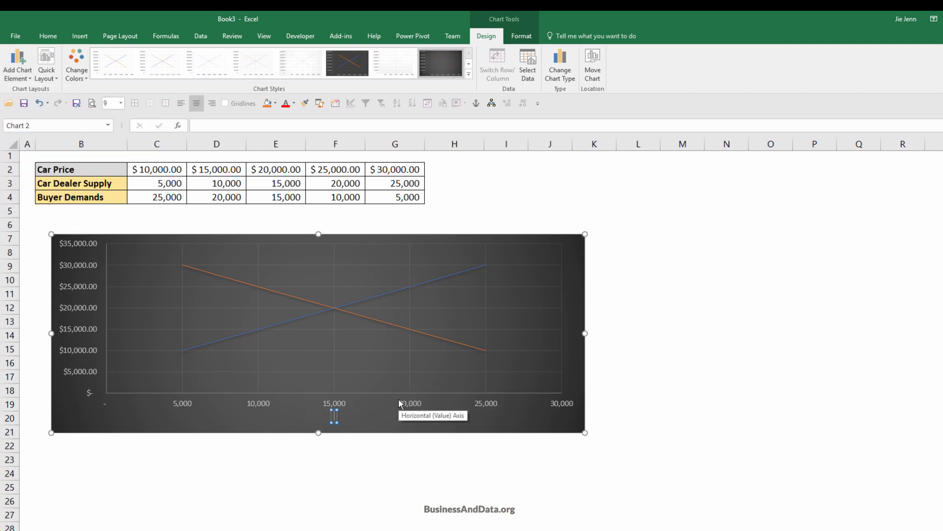
{"action": "type", "text": "QUANTITY"}
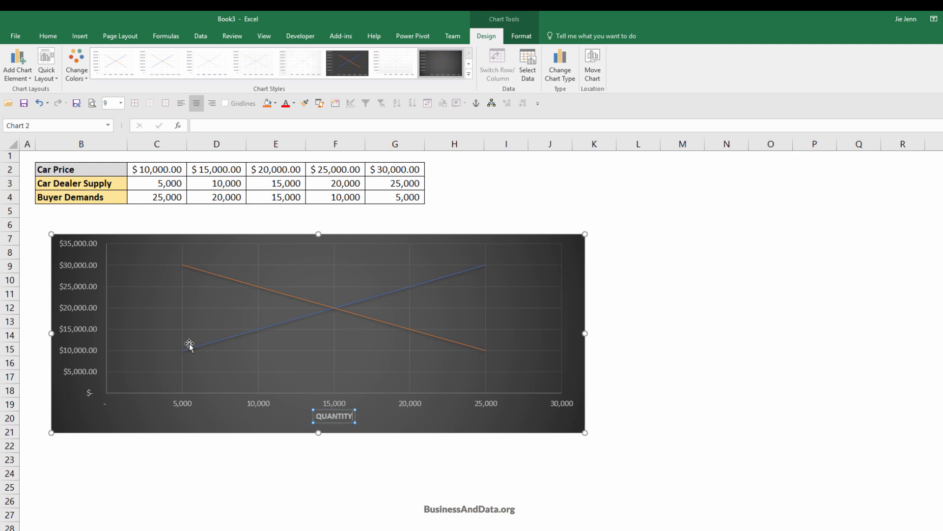
Add a primary vertical axis title to the chart reading Price.
{"action": "left_click", "coordinate": [29, 79]}
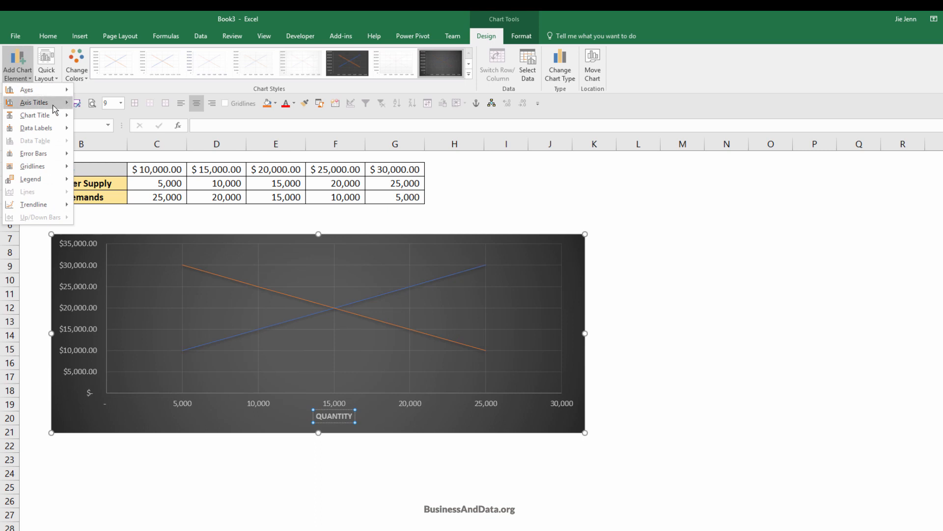
{"action": "mouse_move", "coordinate": [53, 104]}
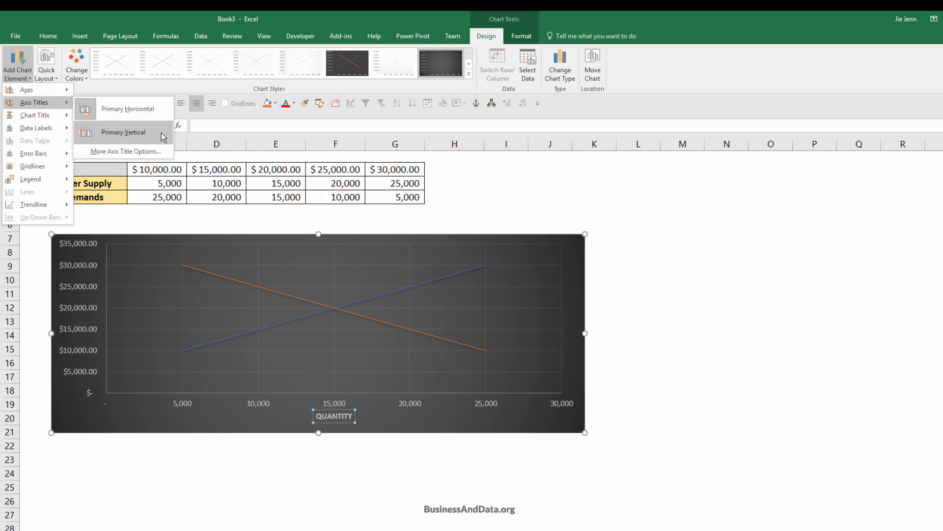
{"action": "left_click", "coordinate": [123, 132]}
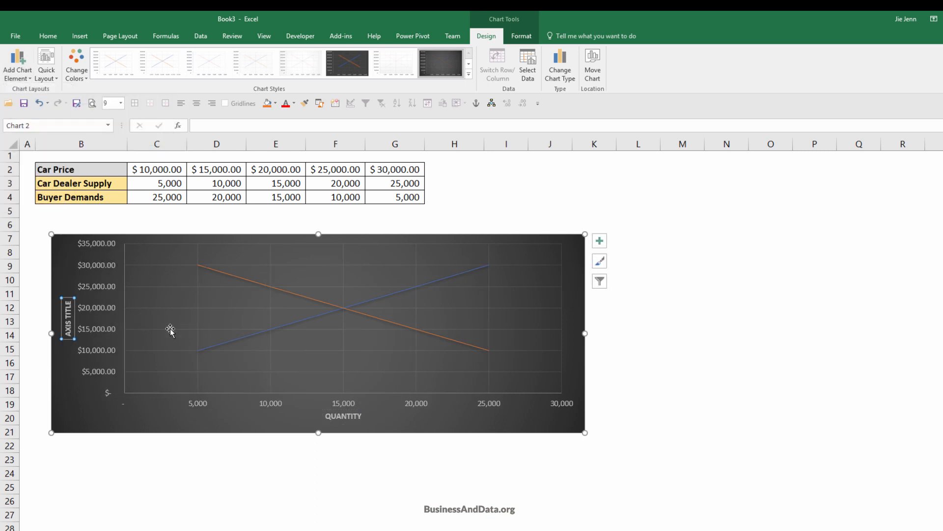
{"action": "type", "text": "P"}
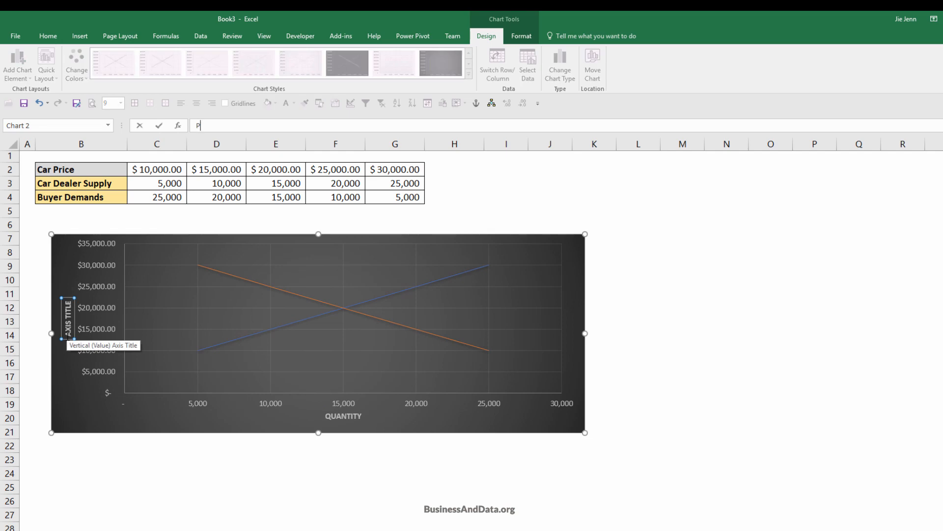
{"action": "type", "text": "rice"}
{"action": "key", "text": "Return"}
{"action": "left_click", "coordinate": [394, 487]}
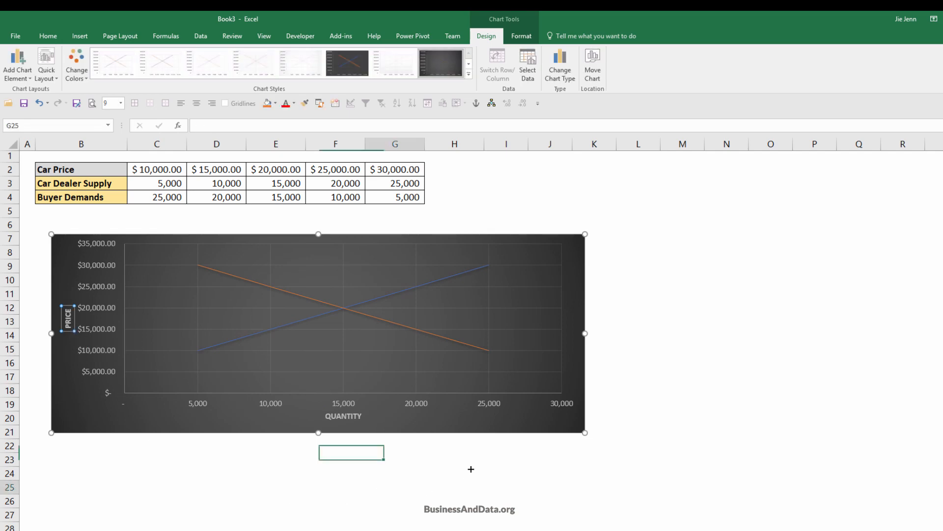
Add the title "Supply and Demand Chart" above the plot and place the chart directly below the data table, from row 6.
{"action": "mouse_move", "coordinate": [538, 432]}
{"action": "left_mouse_down"}
{"action": "mouse_move", "coordinate": [561, 442]}
{"action": "mouse_move", "coordinate": [543, 450]}
{"action": "left_mouse_up"}
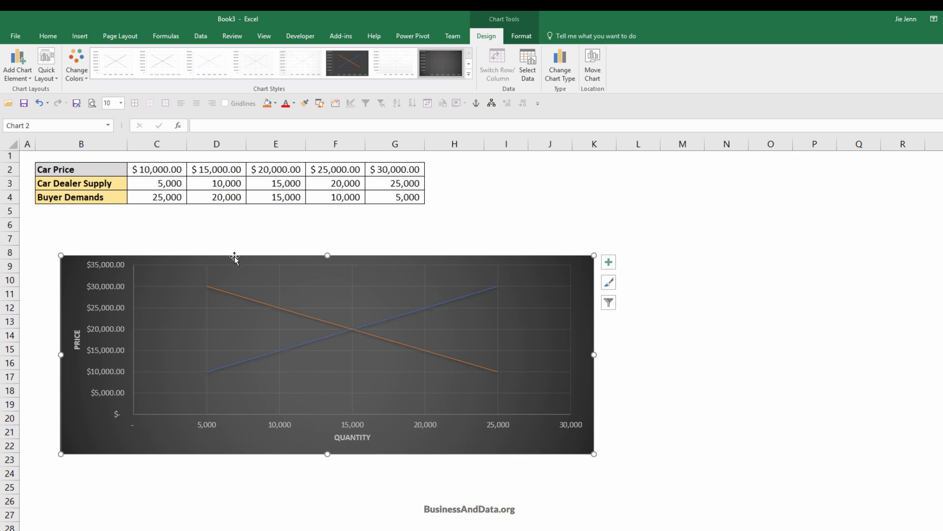
{"action": "left_click", "coordinate": [17, 66]}
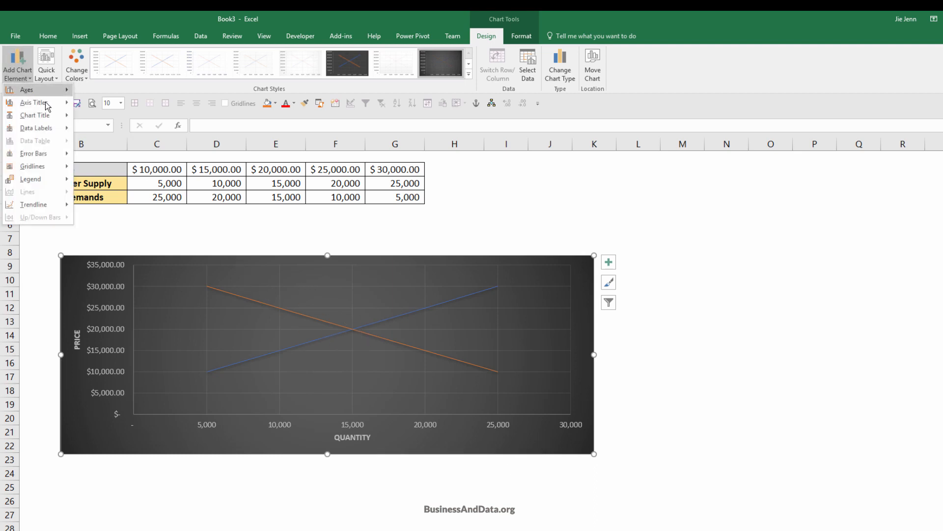
{"action": "mouse_move", "coordinate": [54, 116]}
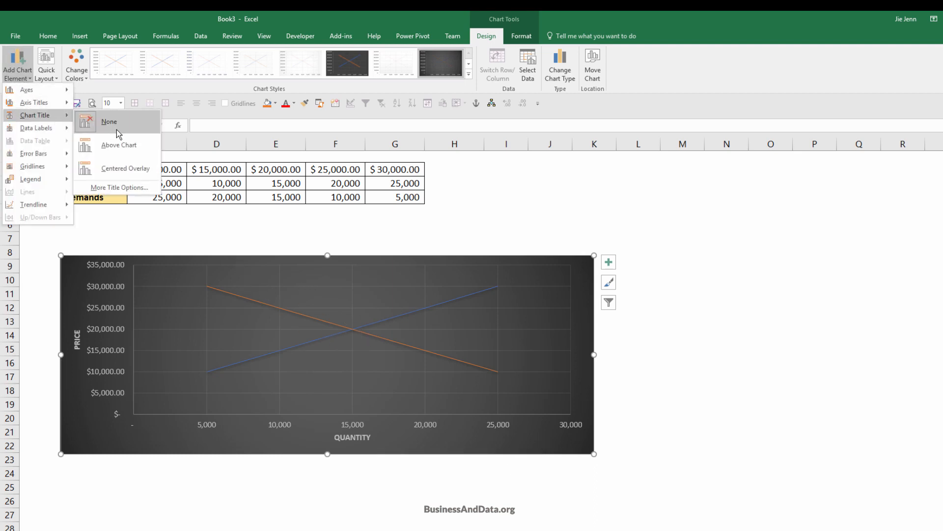
{"action": "left_click", "coordinate": [141, 150]}
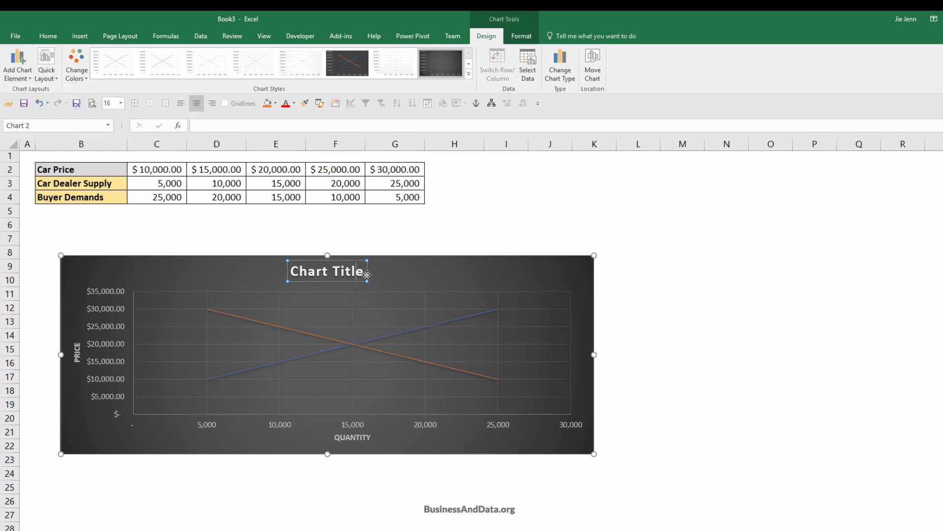
{"action": "left_click_drag", "start_coordinate": [365, 273], "coordinate": [298, 275]}
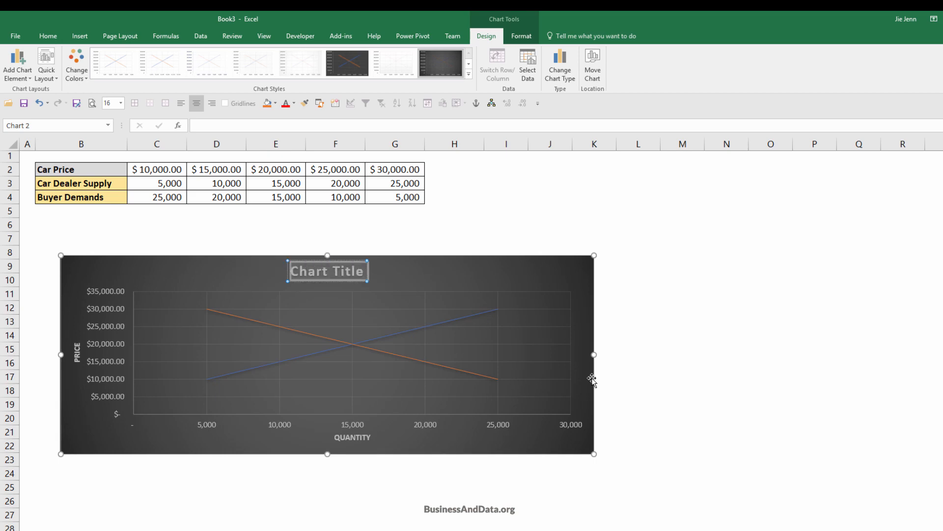
{"action": "type", "text": "Supply and De"}
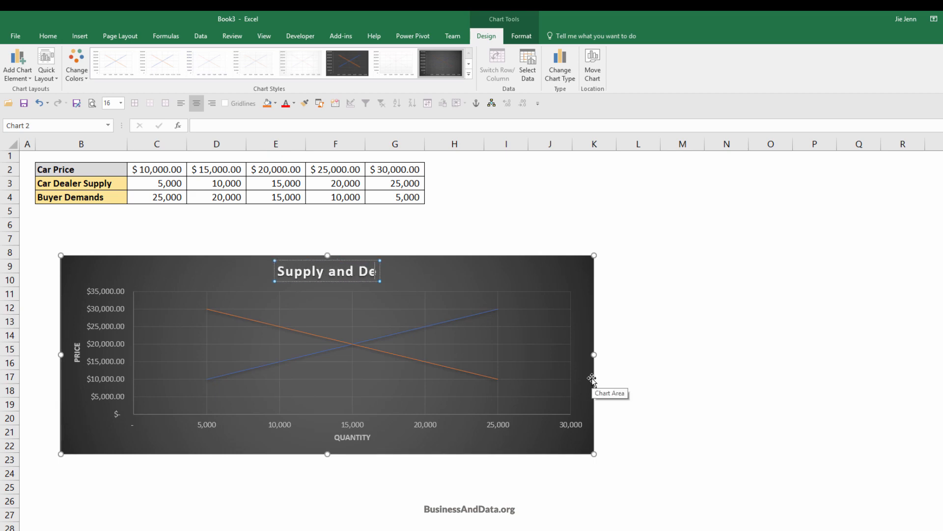
{"action": "type", "text": "mand Chart"}
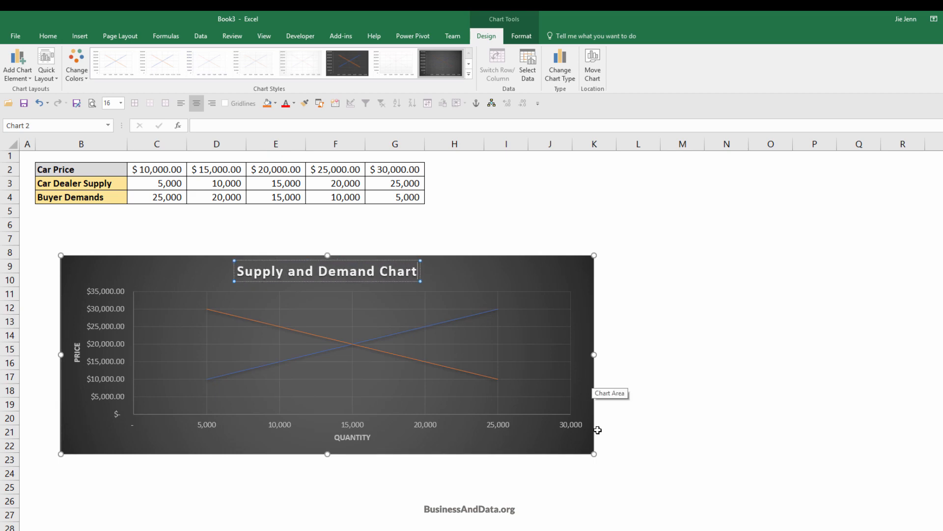
{"action": "left_click", "coordinate": [727, 361]}
{"action": "left_click_drag", "start_coordinate": [467, 253], "coordinate": [441, 219]}
{"action": "left_click", "coordinate": [626, 259]}
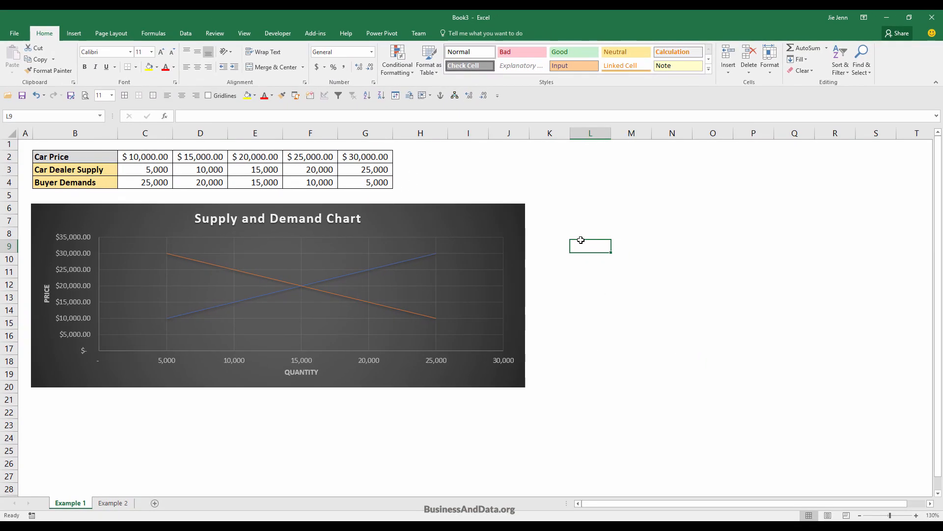
Switch to the Example 2 sheet containing the vertical data layout.
{"action": "left_click", "coordinate": [113, 502]}
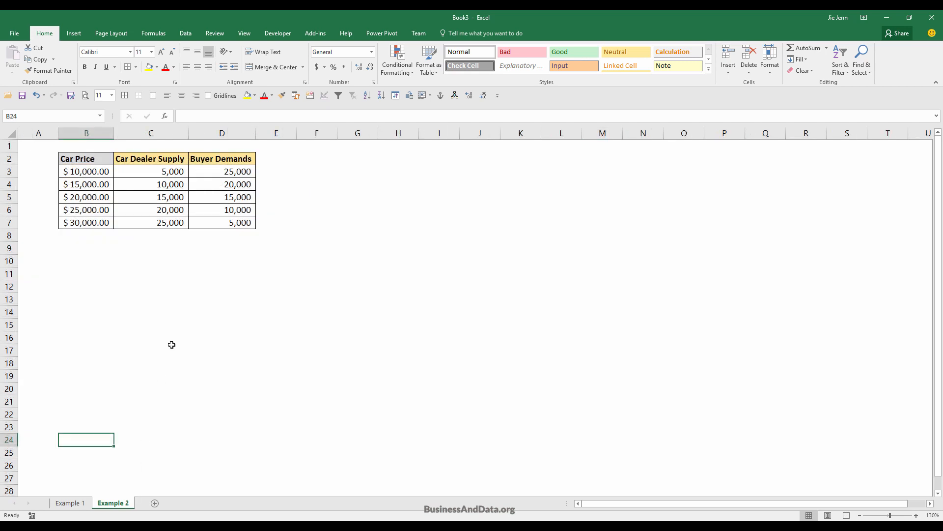
{"action": "left_click", "coordinate": [100, 276]}
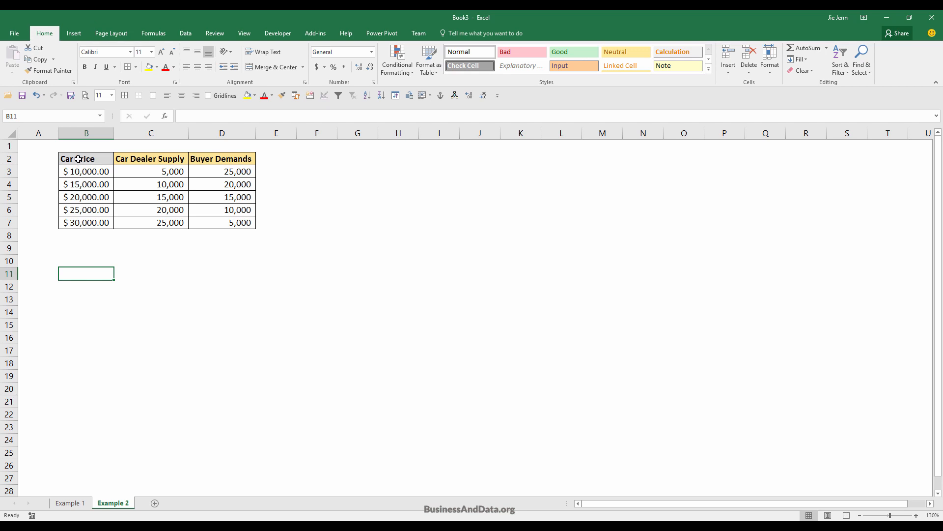
Try a scatter chart with straight lines from the Car Price and Car Dealer Supply columns, B2:C7, widen it, and delete it.
{"action": "left_click_drag", "start_coordinate": [78, 159], "coordinate": [132, 222]}
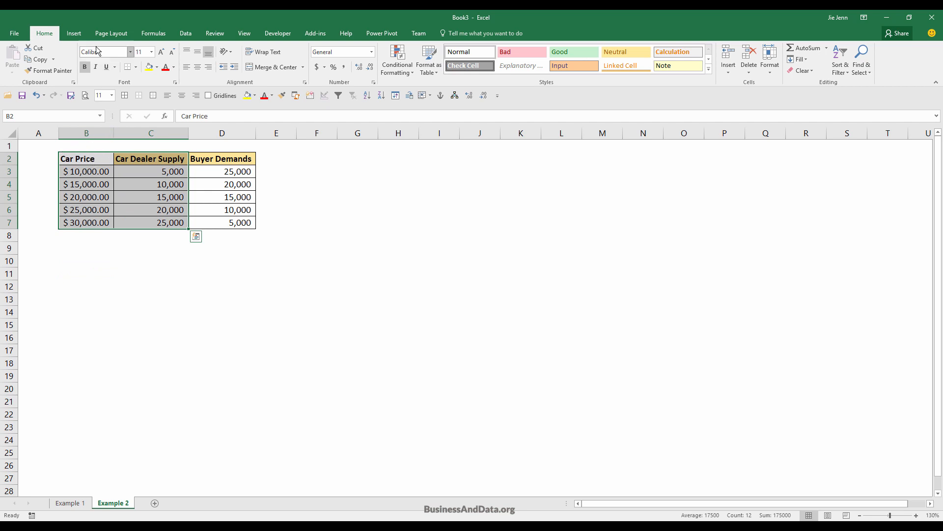
{"action": "left_click", "coordinate": [74, 32]}
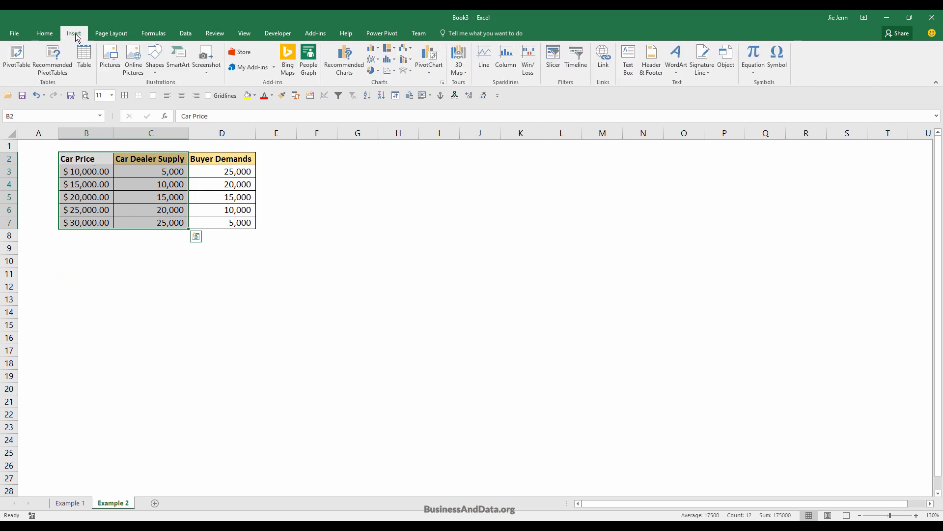
{"action": "left_click", "coordinate": [390, 71]}
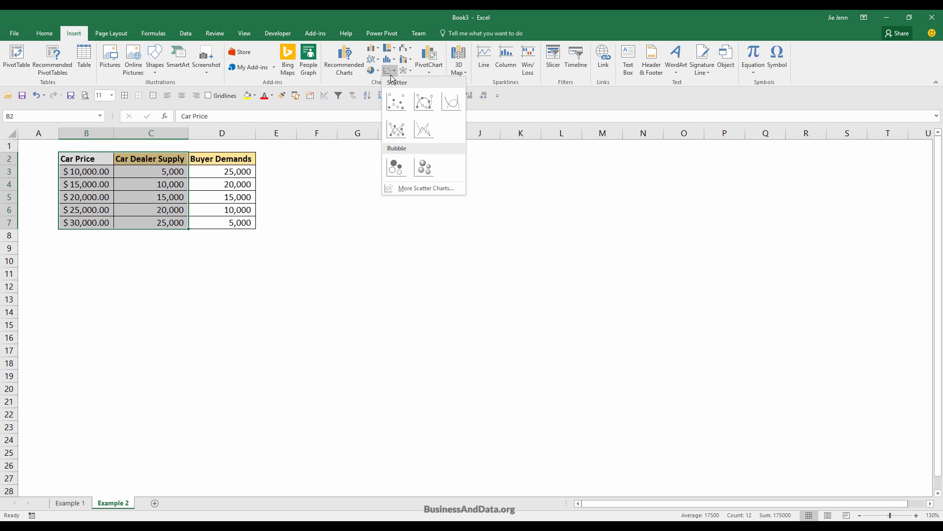
{"action": "left_click", "coordinate": [421, 131]}
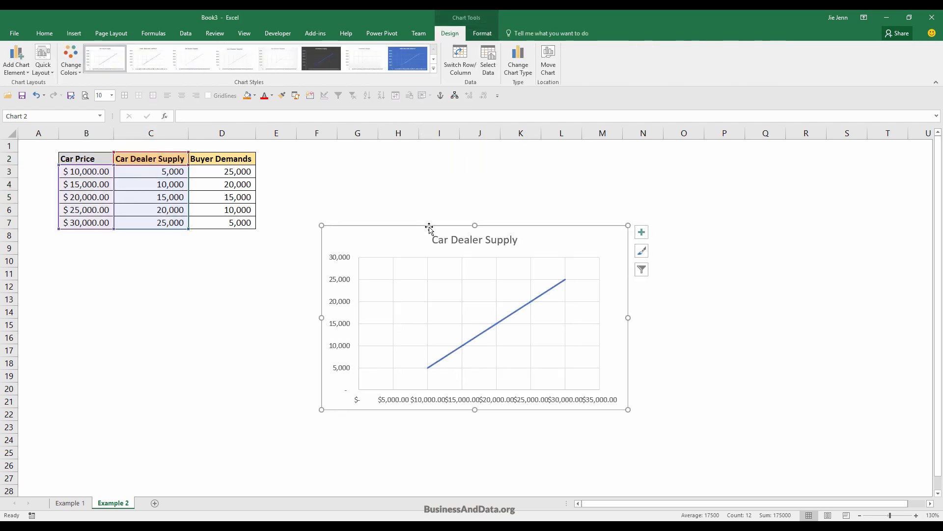
{"action": "left_click_drag", "start_coordinate": [429, 227], "coordinate": [410, 214]}
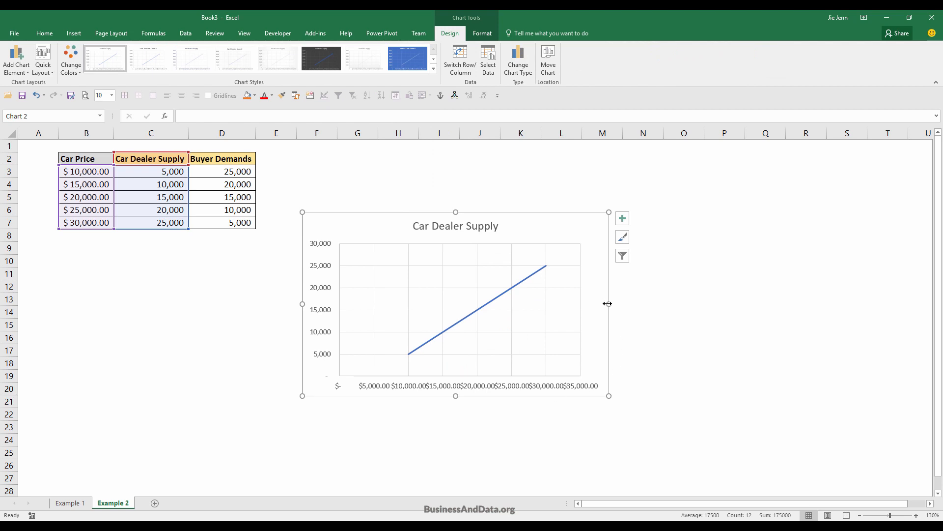
{"action": "left_click_drag", "start_coordinate": [608, 304], "coordinate": [736, 305]}
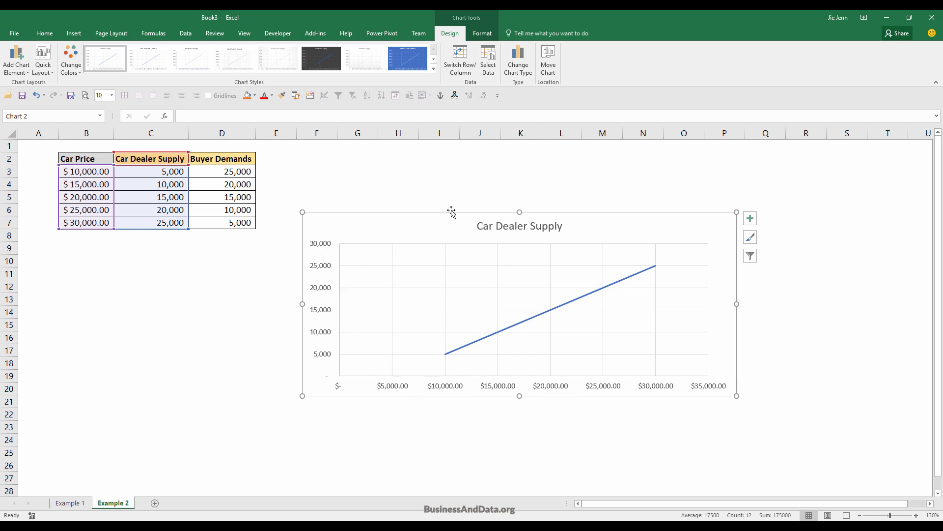
{"action": "key", "text": "Delete"}
Insert an empty scatter chart with straight lines, starting from blank cell B11 below the table.
{"action": "left_click", "coordinate": [86, 273]}
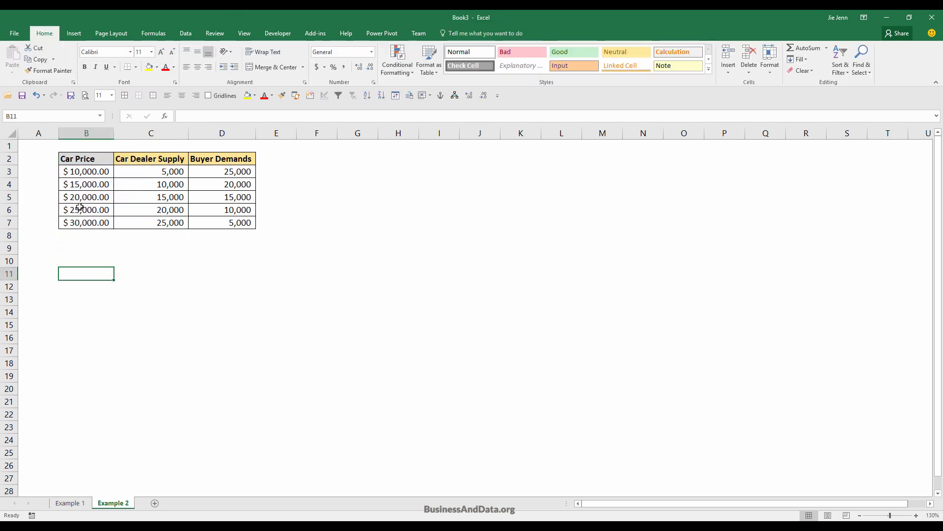
{"action": "left_click", "coordinate": [74, 33]}
{"action": "left_click", "coordinate": [388, 73]}
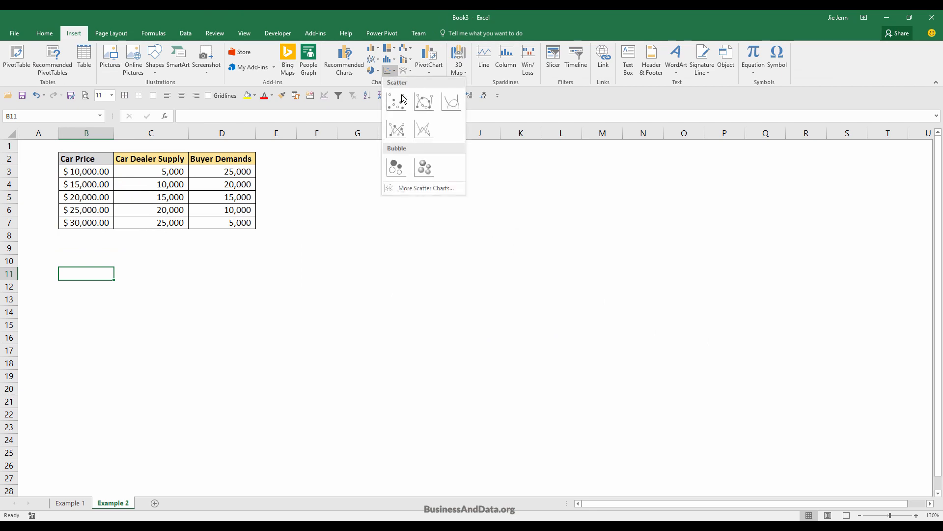
{"action": "left_click", "coordinate": [427, 136]}
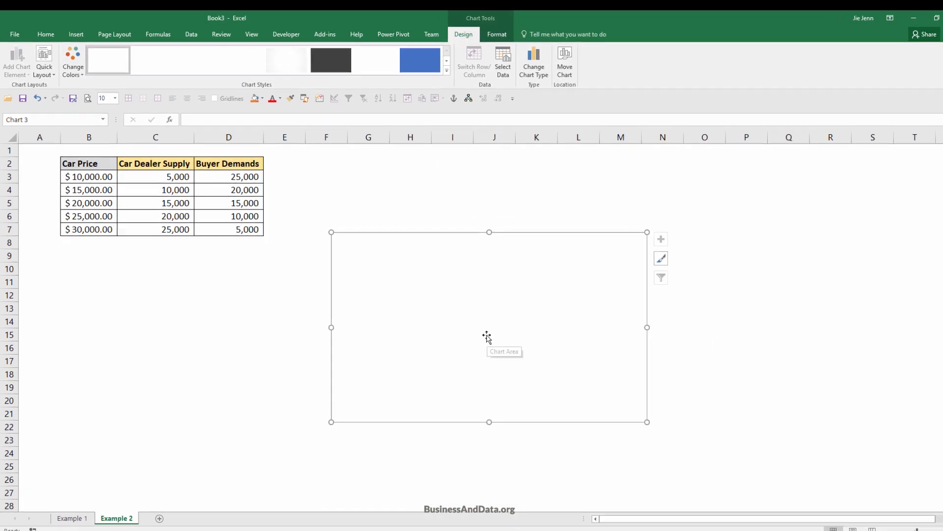
Add a chart data series named from C2 (Car Dealer Supply), with X values C3:C7 and Y values B3:B7.
{"action": "right_click", "coordinate": [479, 300]}
{"action": "left_click", "coordinate": [571, 437]}
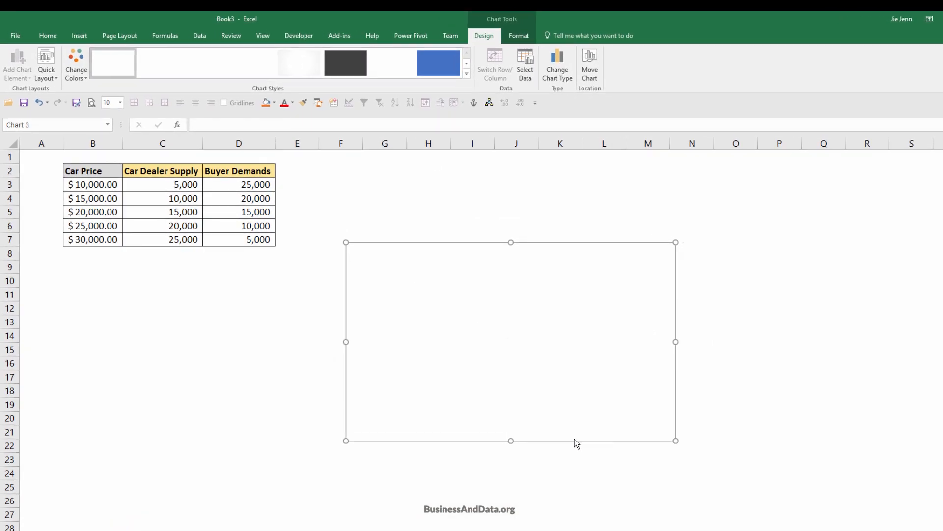
{"action": "left_click", "coordinate": [531, 262]}
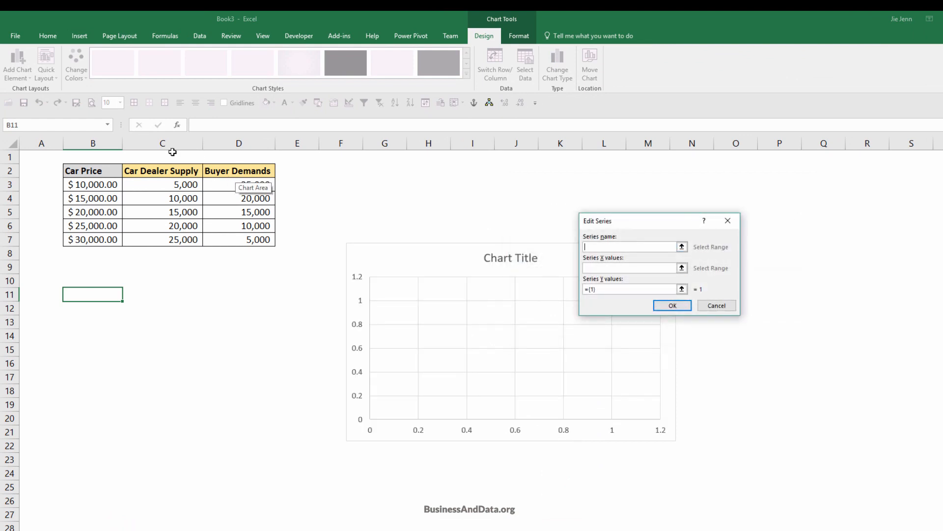
{"action": "left_click", "coordinate": [169, 172]}
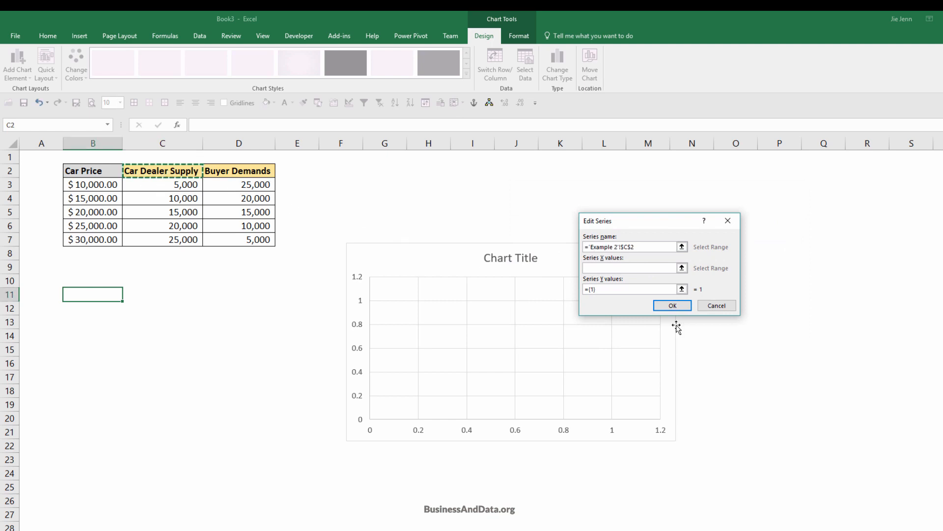
{"action": "left_click", "coordinate": [649, 267]}
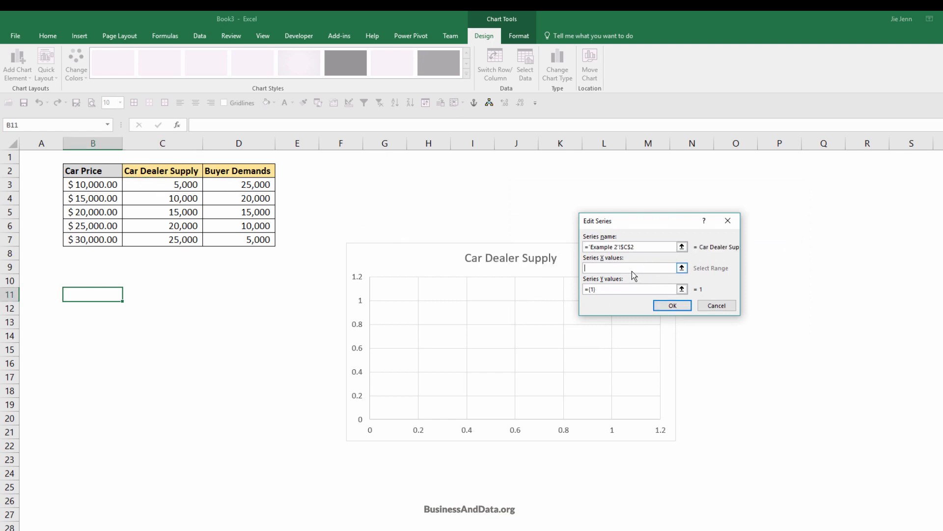
{"action": "left_click_drag", "start_coordinate": [193, 181], "coordinate": [173, 239]}
{"action": "left_click", "coordinate": [658, 291]}
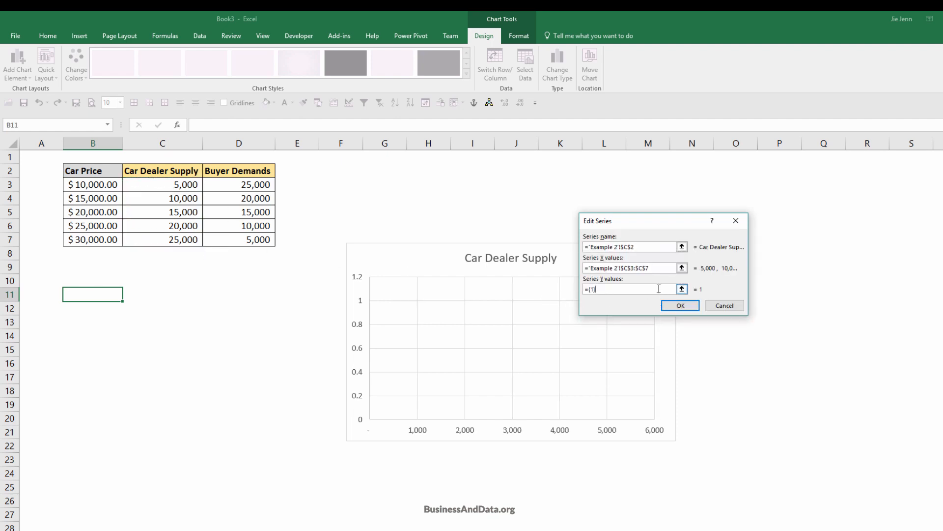
{"action": "left_click_drag", "start_coordinate": [658, 288], "coordinate": [585, 288]}
{"action": "key", "text": "BackSpace"}
{"action": "left_click_drag", "start_coordinate": [105, 180], "coordinate": [104, 239]}
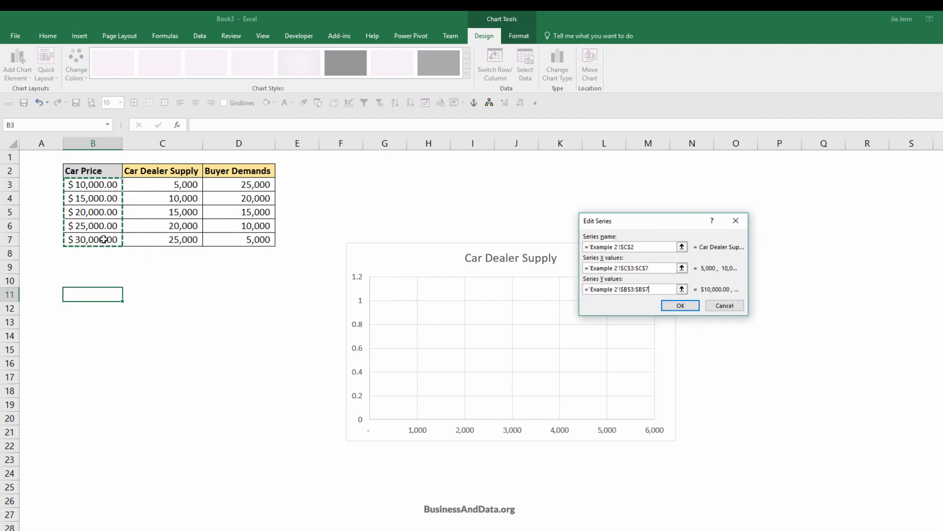
{"action": "left_click", "coordinate": [680, 305]}
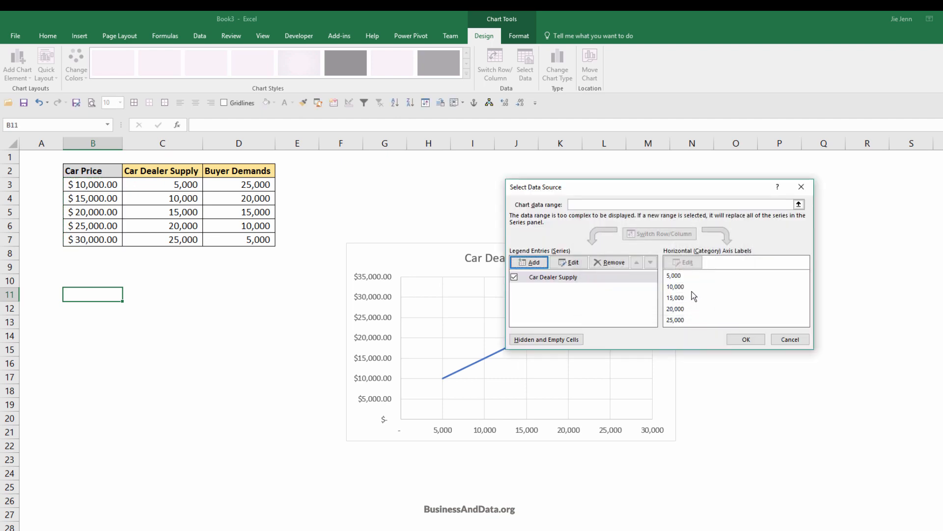
Add a second series named from D2 (Buyer Demands), with X values D3:D7 and Y values B3:B7, and accept the data source.
{"action": "left_click", "coordinate": [532, 262]}
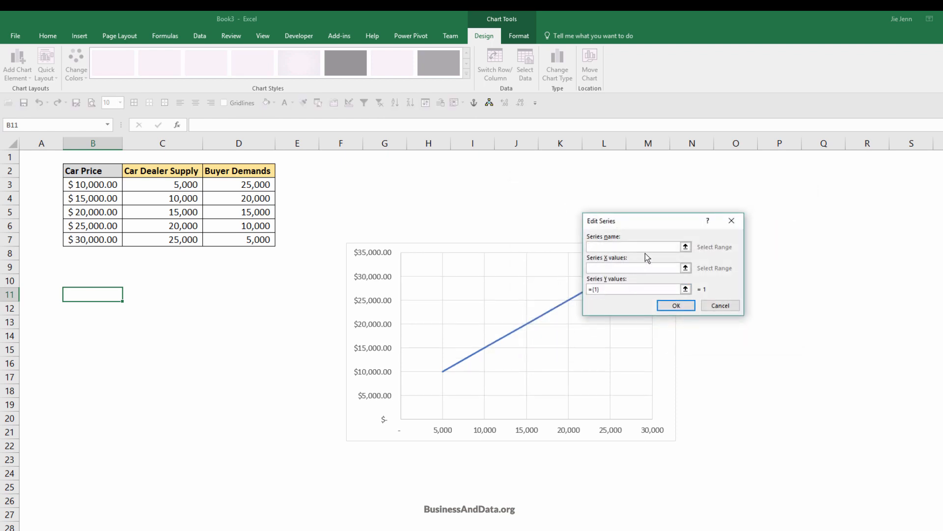
{"action": "left_click", "coordinate": [239, 170]}
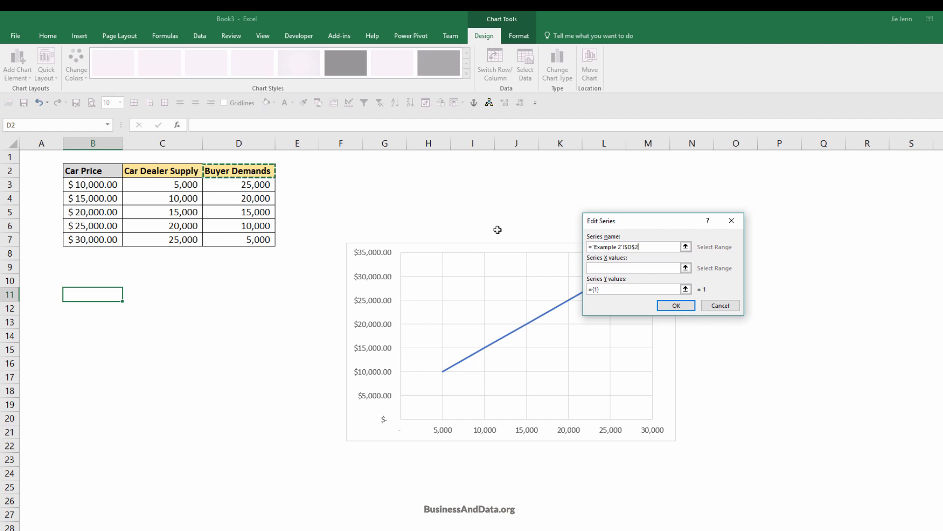
{"action": "left_click", "coordinate": [664, 267]}
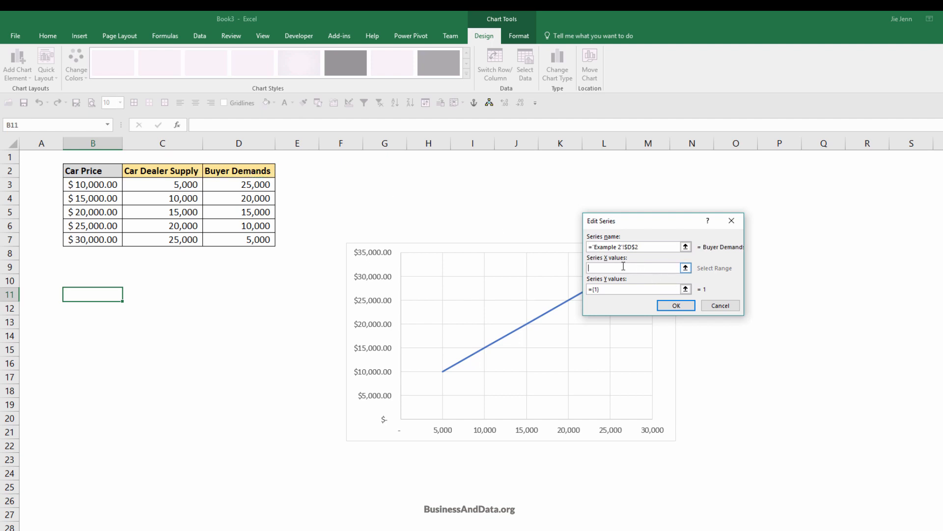
{"action": "left_click_drag", "start_coordinate": [248, 185], "coordinate": [252, 248]}
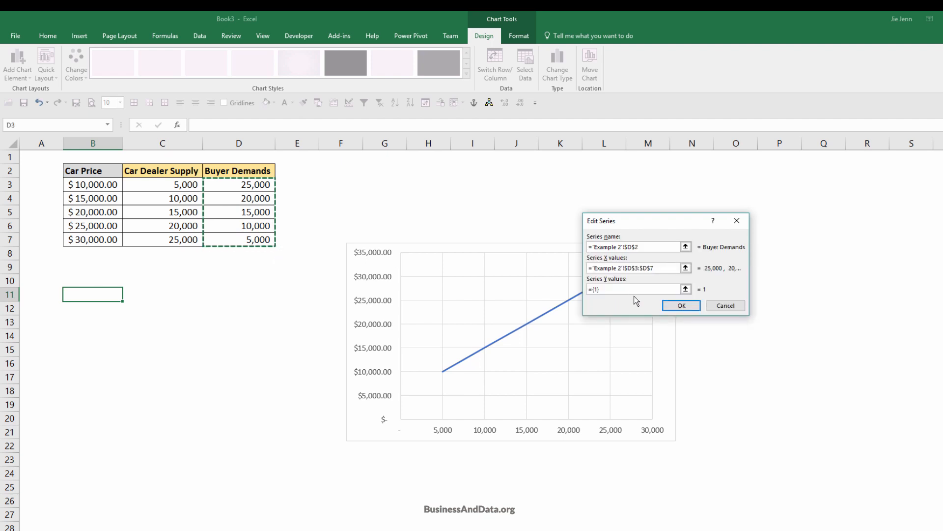
{"action": "left_click_drag", "start_coordinate": [618, 289], "coordinate": [556, 289]}
{"action": "key", "text": "BackSpace"}
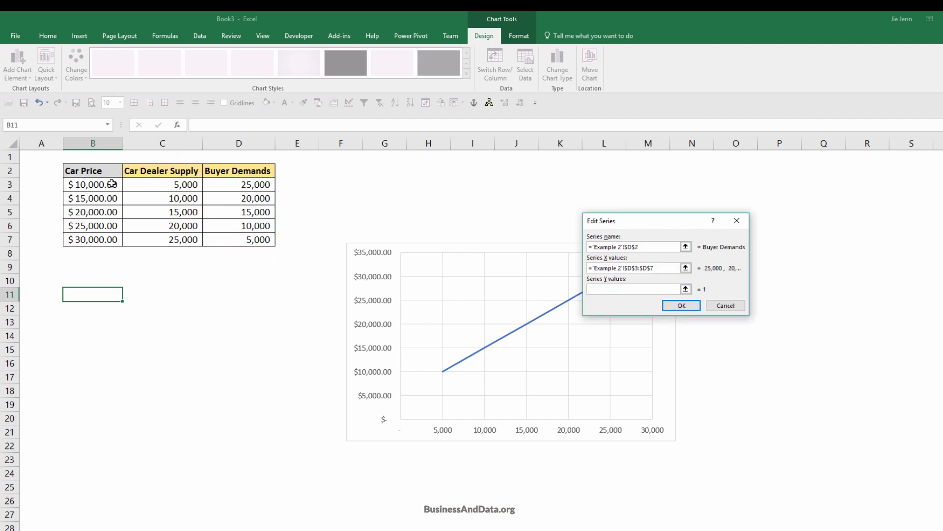
{"action": "left_click_drag", "start_coordinate": [112, 184], "coordinate": [104, 239]}
{"action": "left_click", "coordinate": [671, 307]}
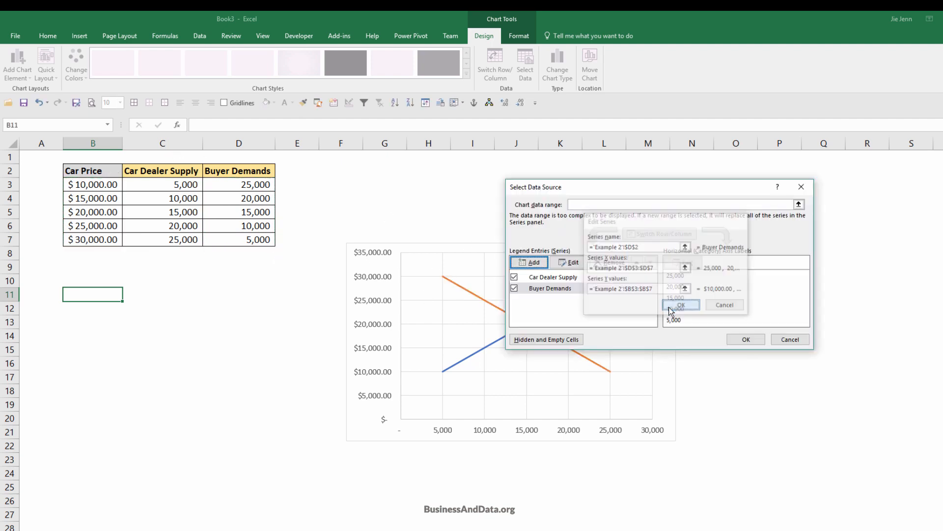
{"action": "left_click", "coordinate": [747, 339]}
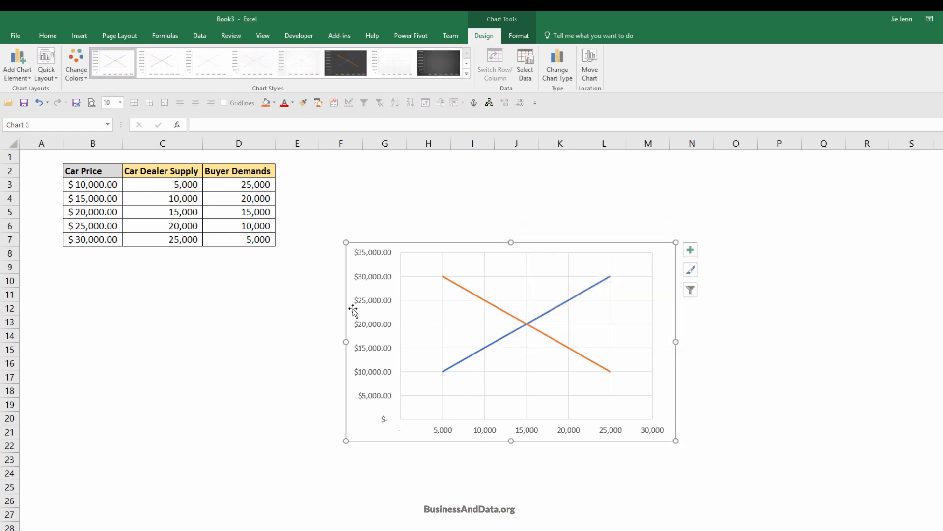
Place the chart below the data table from row 9, widened across columns B to L, and apply the dark grey gradient chart style.
{"action": "left_click_drag", "start_coordinate": [344, 301], "coordinate": [63, 318]}
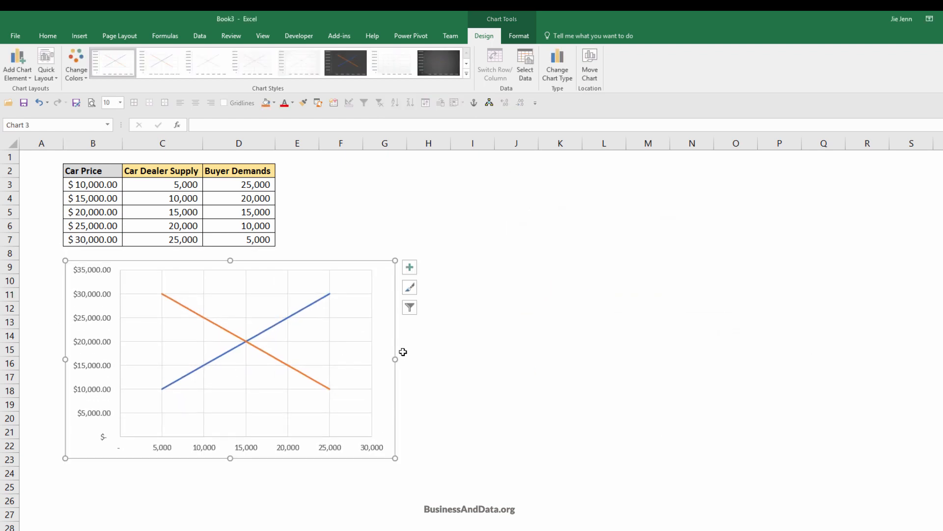
{"action": "left_click_drag", "start_coordinate": [396, 359], "coordinate": [628, 359]}
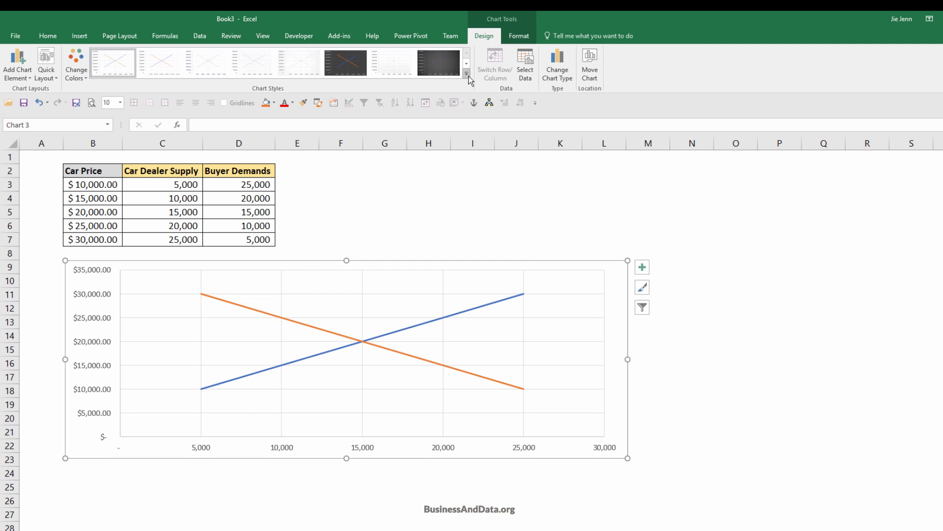
{"action": "left_click", "coordinate": [442, 72]}
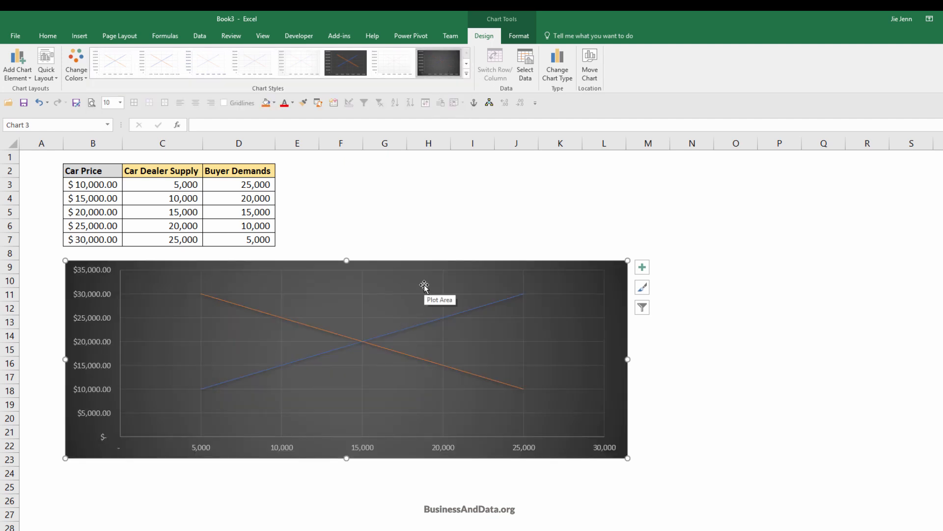
{"action": "left_click", "coordinate": [720, 346]}
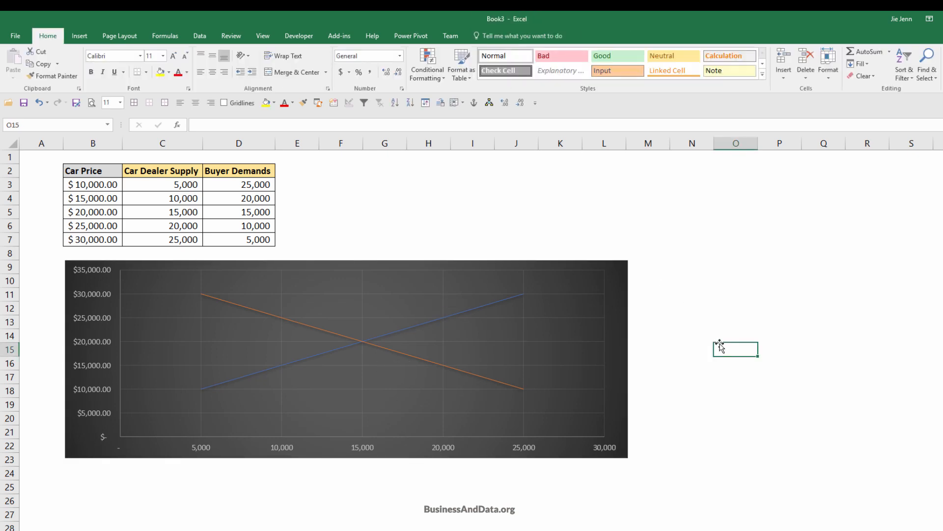
{"action": "left_click_drag", "start_coordinate": [79, 171], "coordinate": [292, 234]}
{"action": "left_click", "coordinate": [439, 231]}
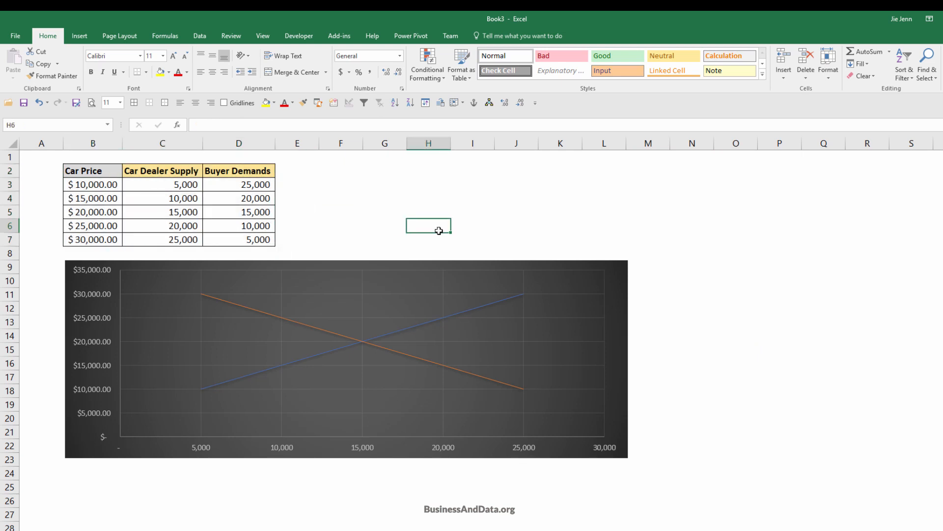